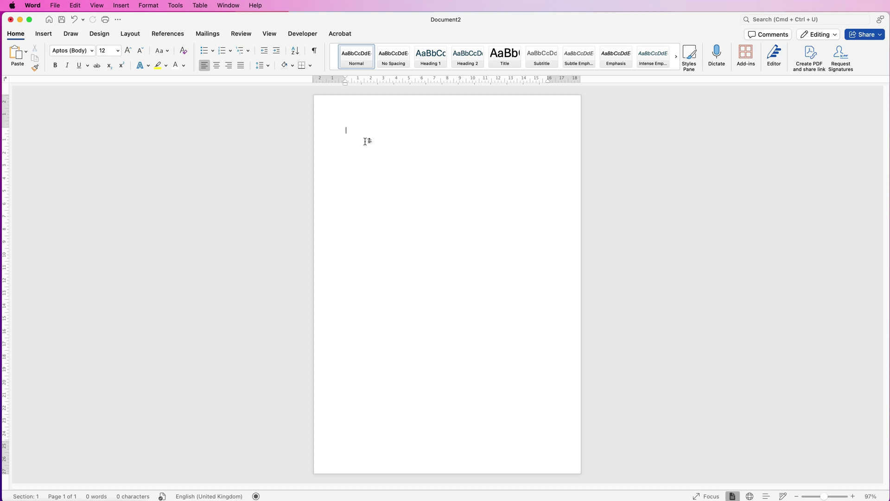
# Step: Draw a rounded rectangle about 3.8 cm high and 4.2 cm wide near the page's upper-left area
pyautogui.moveTo(824, 498); pyautogui.dragTo(828, 497)
pyautogui.click(45, 33)
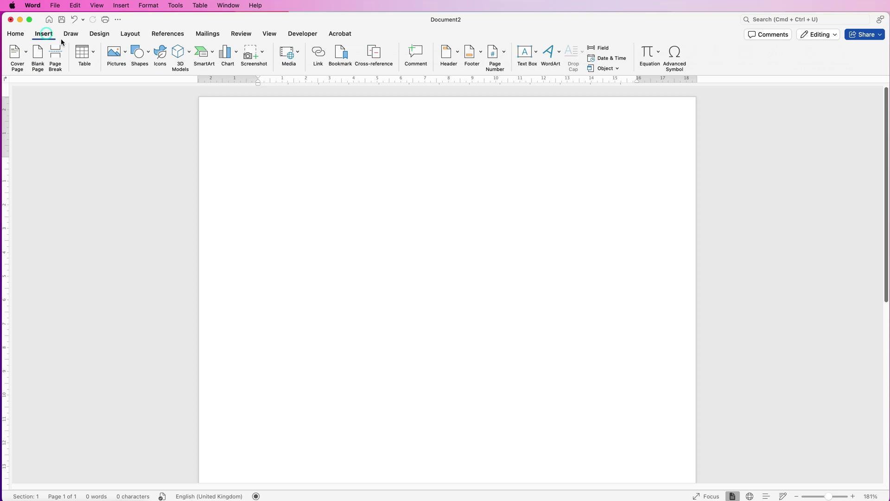
pyautogui.click(148, 52)
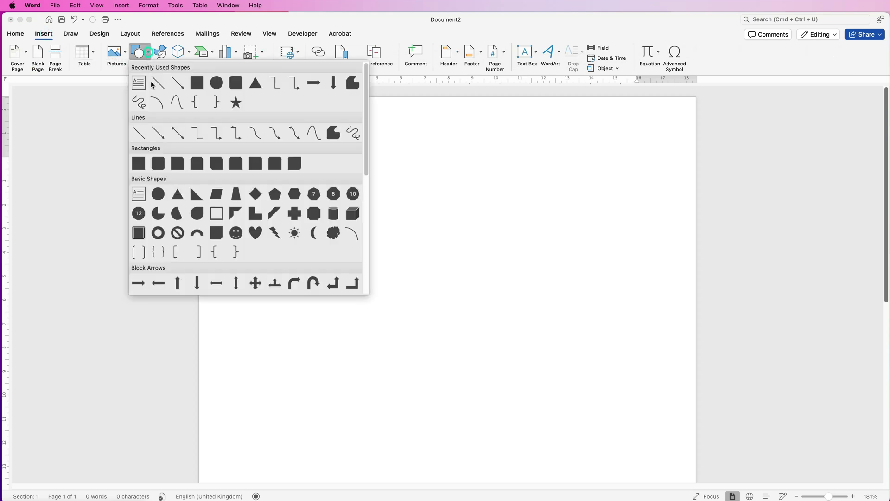
pyautogui.click(153, 162)
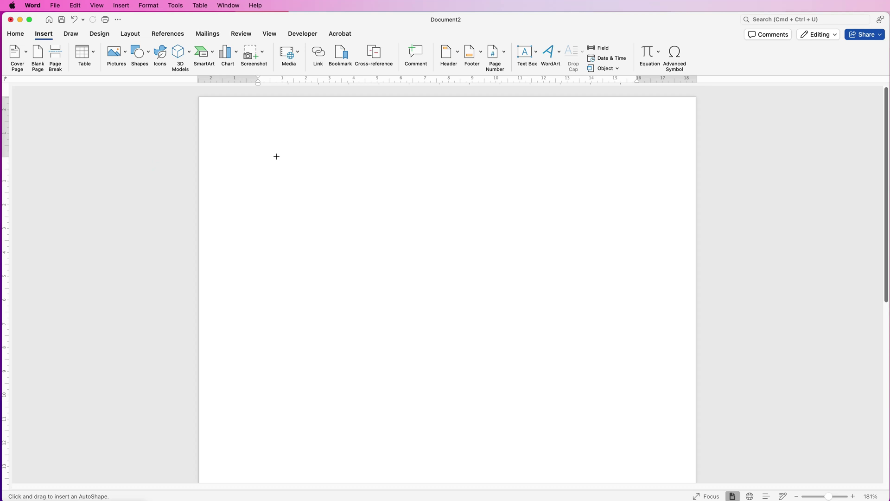
pyautogui.moveTo(275, 154); pyautogui.dragTo(374, 247)
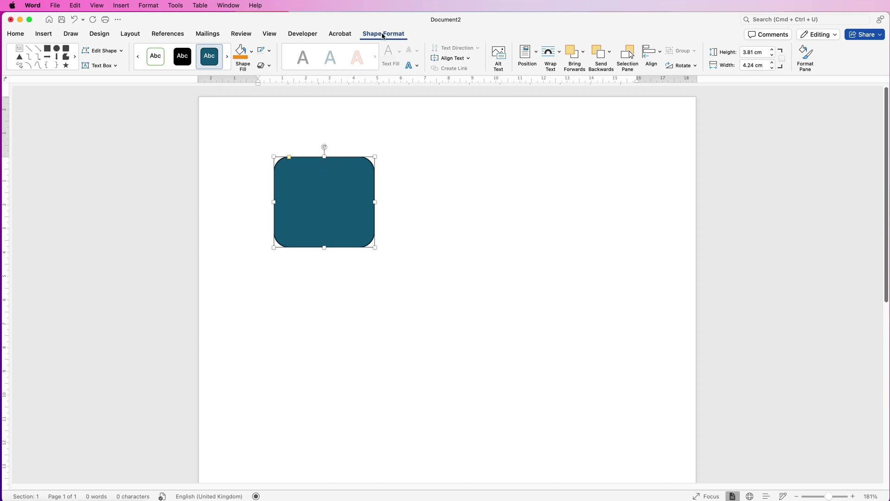
# Step: Resize the rounded rectangle to 4.5 cm high and 4 cm wide, and remove its outline
pyautogui.click(762, 52)
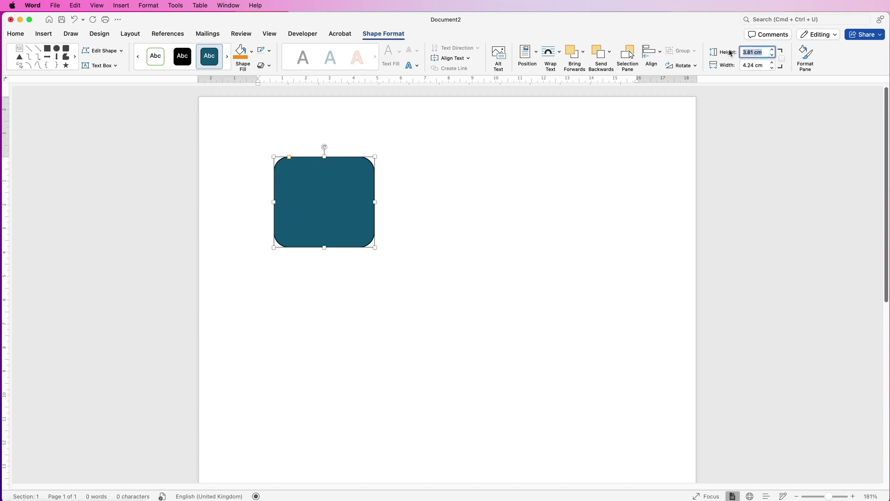
pyautogui.write('4.5')
pyautogui.press('Tab')
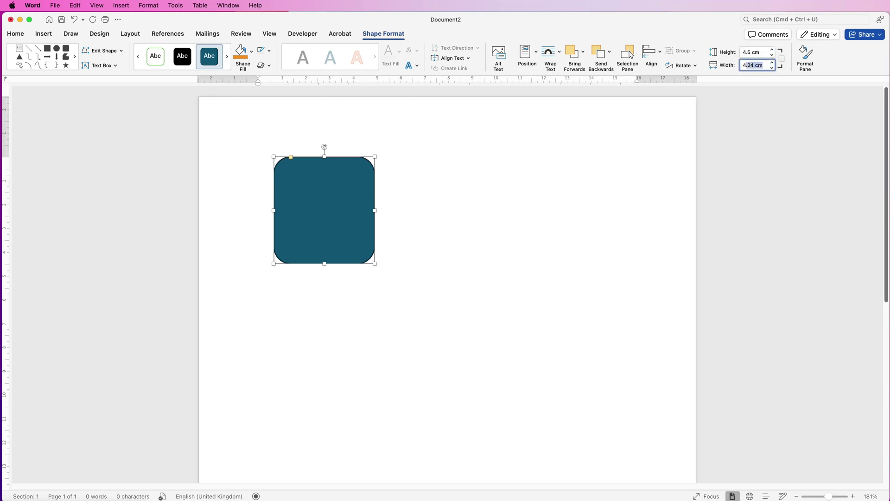
pyautogui.write('4')
pyautogui.press('Return')
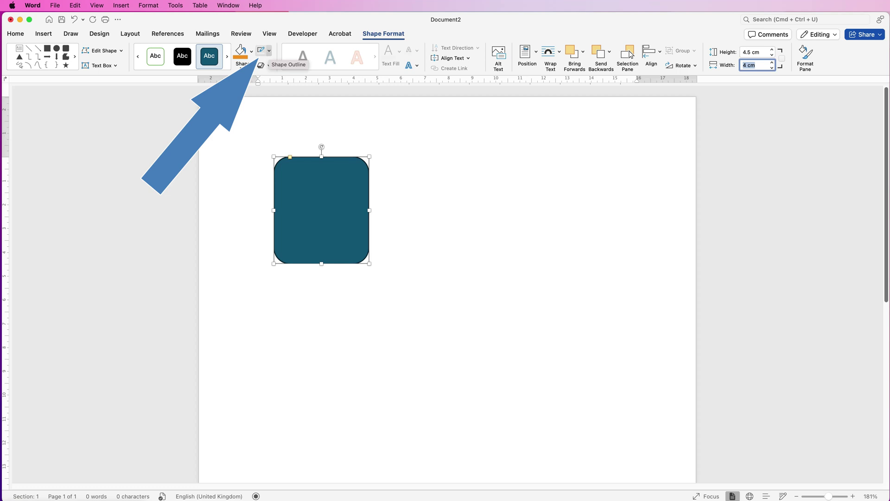
pyautogui.click(269, 50)
pyautogui.click(300, 67)
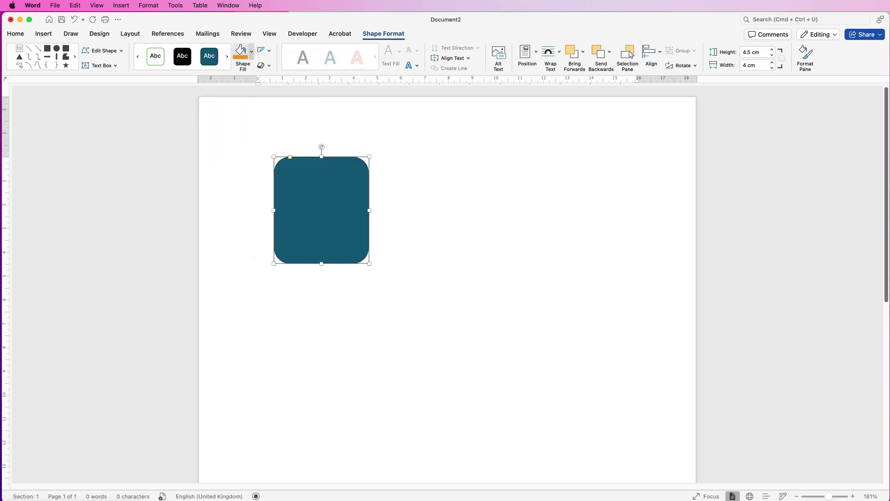
pyautogui.click(252, 50)
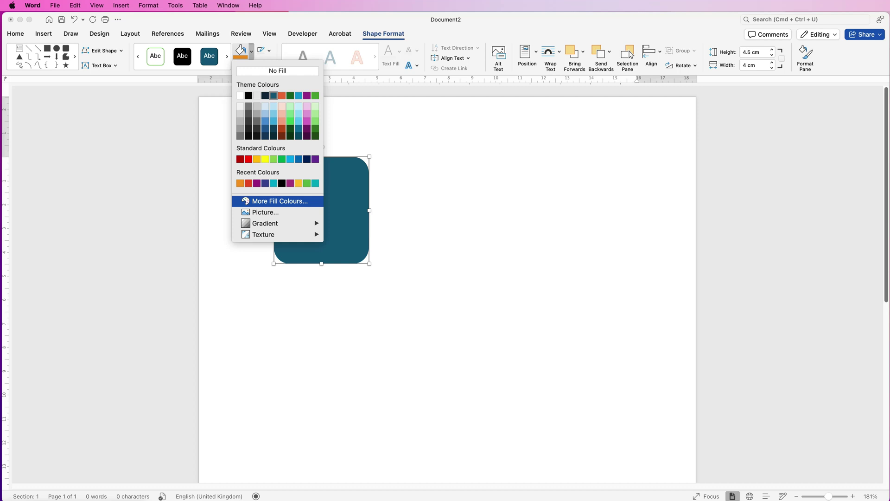
pyautogui.click(279, 201)
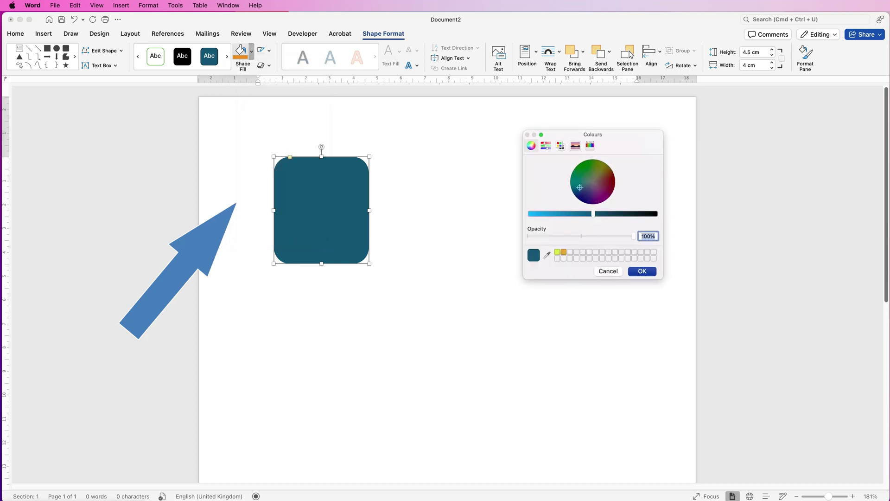
pyautogui.moveTo(593, 214); pyautogui.dragTo(550, 213)
pyautogui.moveTo(580, 187)
pyautogui.mouseDown()
pyautogui.moveTo(594, 168)
pyautogui.moveTo(582, 173)
pyautogui.moveTo(582, 187)
pyautogui.mouseUp()
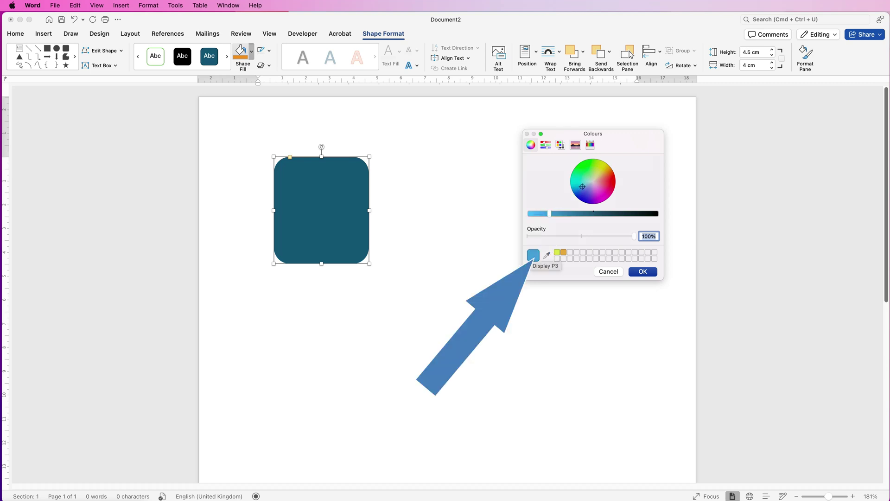
pyautogui.click(608, 272)
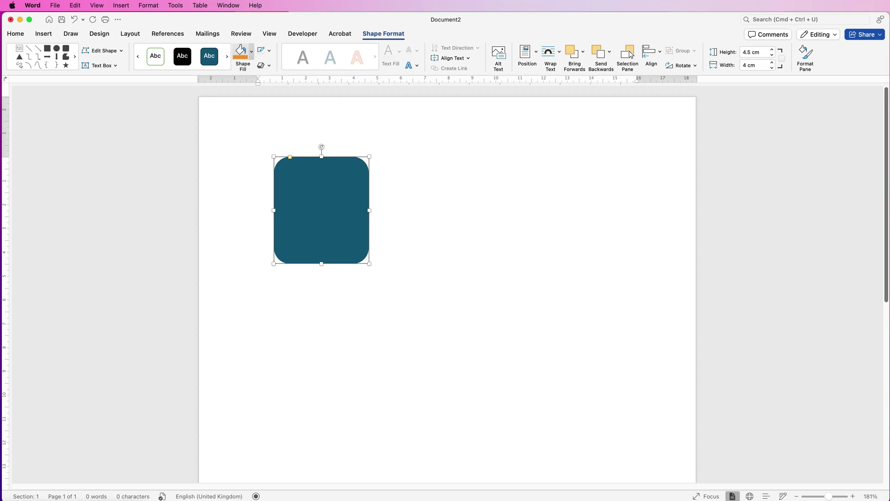
# Step: Fill the rounded rectangle with the turquoise from the recently used colours and deselect it
pyautogui.click(251, 51)
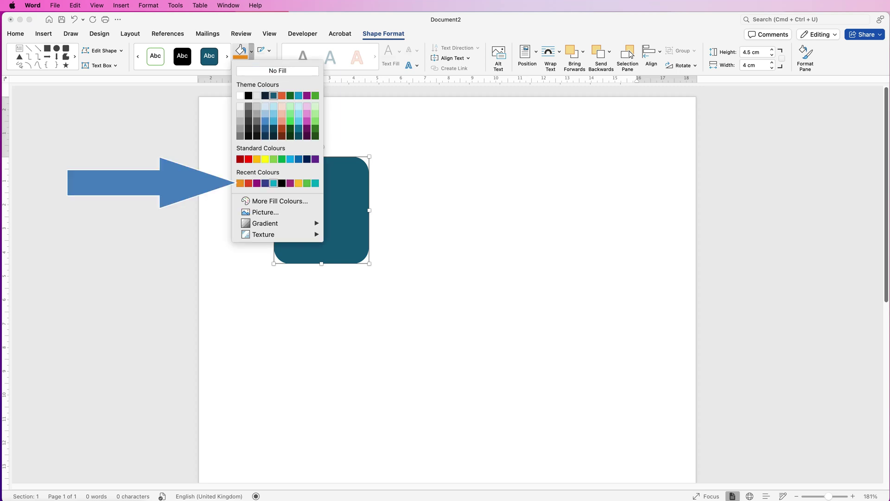
pyautogui.click(274, 183)
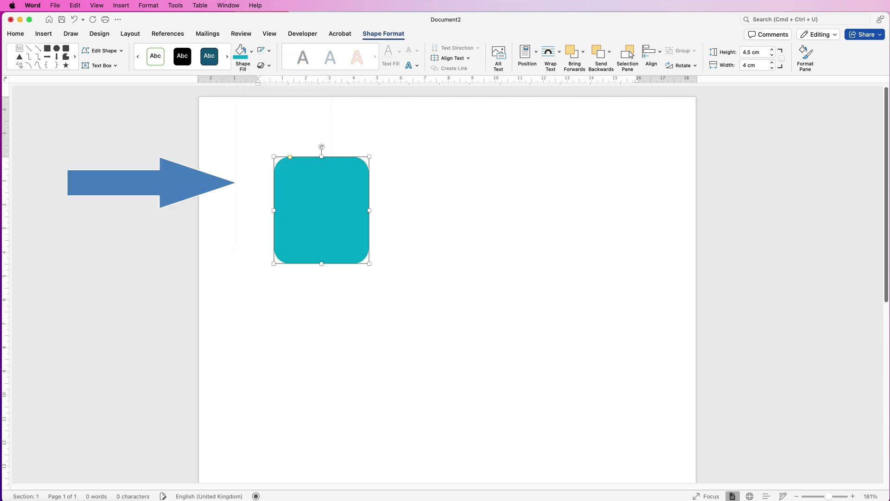
pyautogui.click(258, 162)
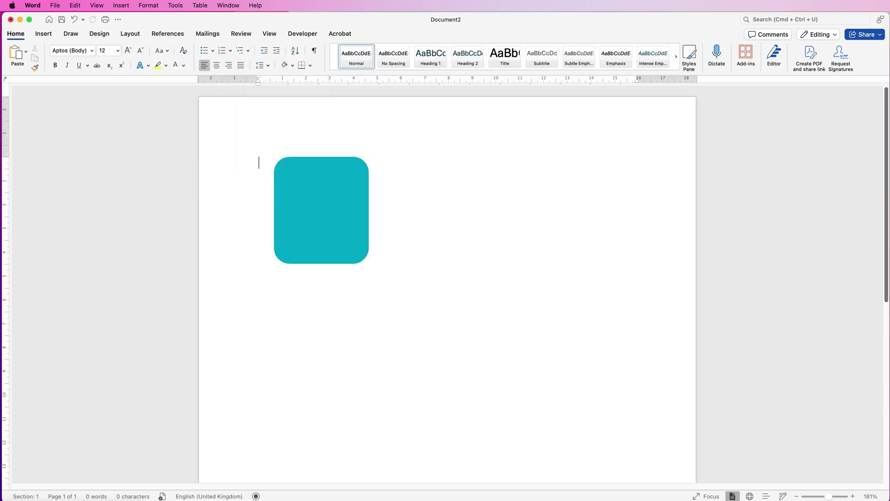
# Step: Draw a circle about 3 cm in diameter overlapping the right edge of the rounded rectangle
pyautogui.click(43, 34)
pyautogui.click(138, 51)
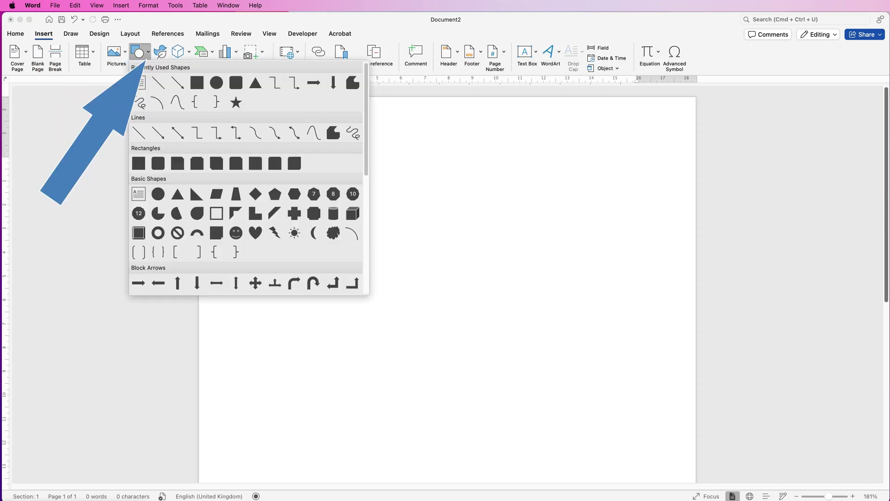
pyautogui.click(158, 193)
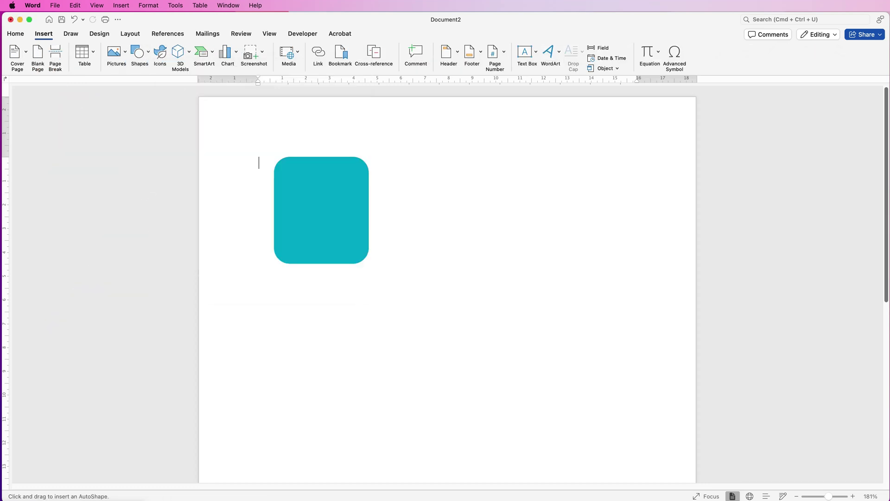
pyautogui.moveTo(334, 186); pyautogui.dragTo(405, 258)
pyautogui.moveTo(378, 228)
pyautogui.mouseDown()
pyautogui.moveTo(377, 214)
pyautogui.moveTo(378, 221)
pyautogui.mouseUp()
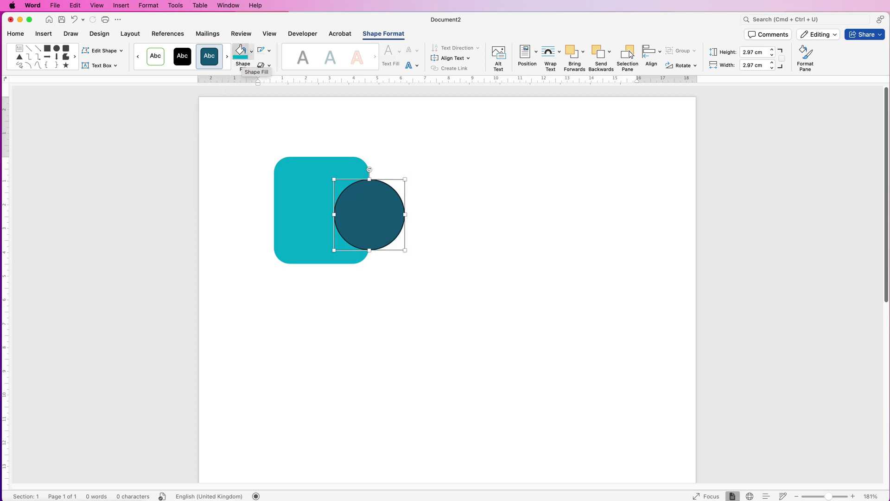
# Step: Fill the circle with the same turquoise and give it a white 6 pt outline
pyautogui.click(241, 51)
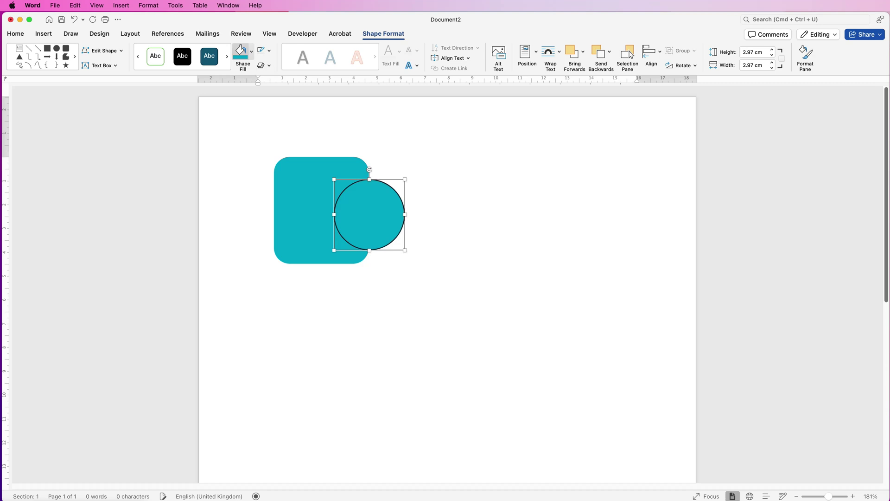
pyautogui.click(269, 50)
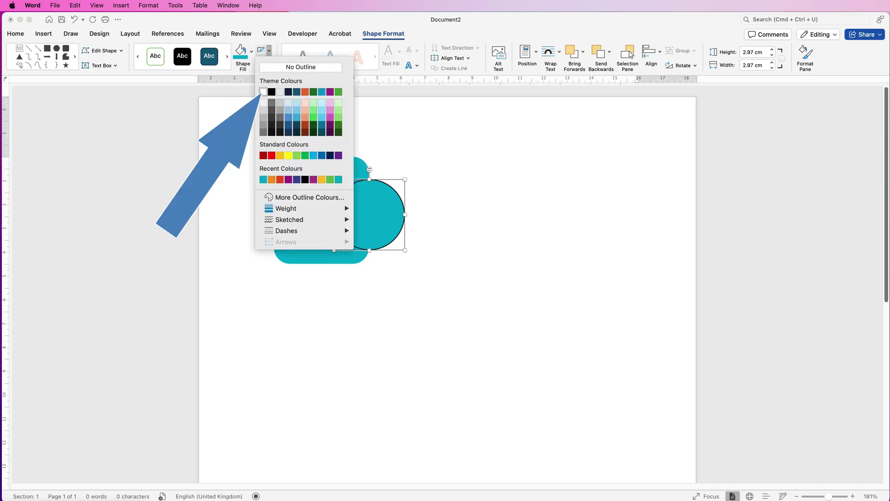
pyautogui.click(262, 92)
pyautogui.click(269, 50)
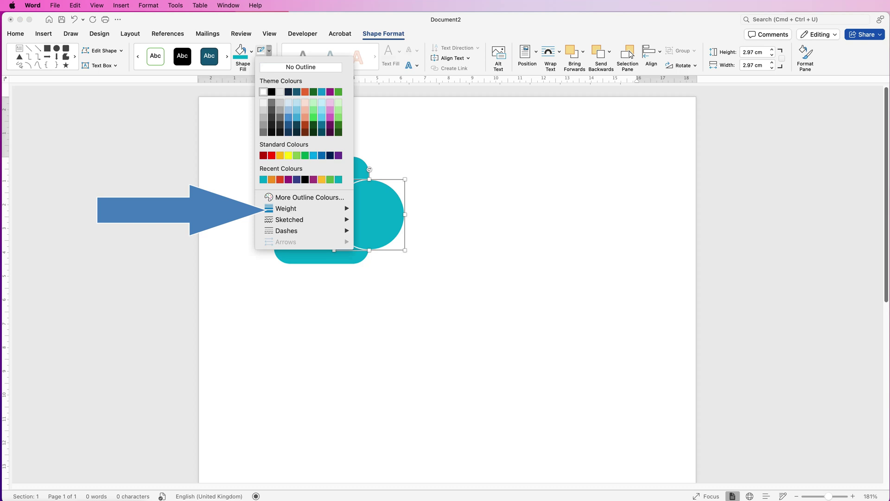
pyautogui.moveTo(295, 209)
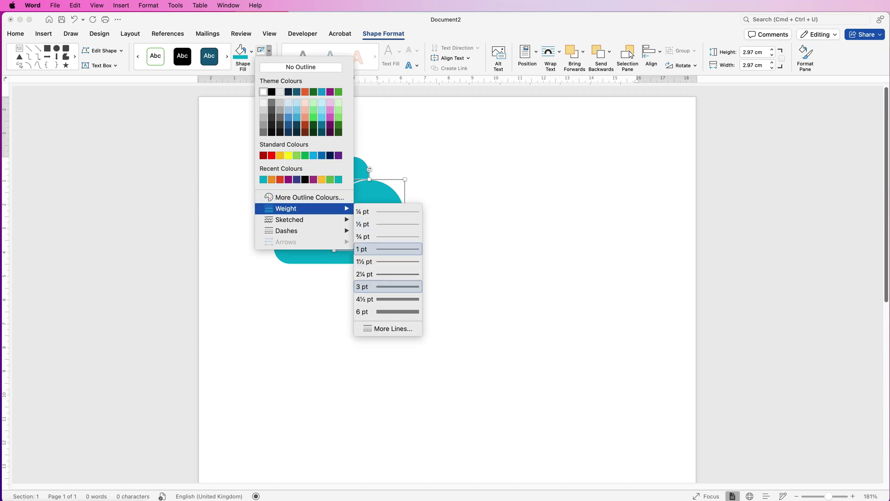
pyautogui.click(363, 312)
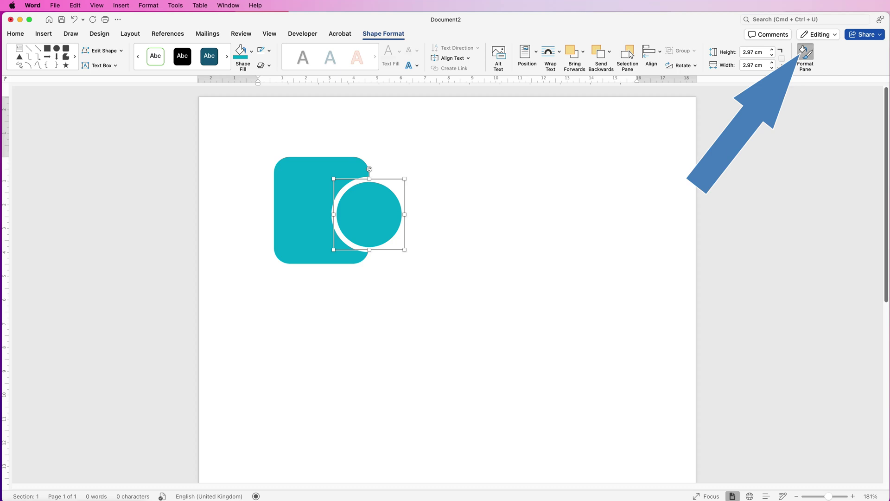
# Step: Apply an outer shadow preset with a 180° angle to the circle and increase the shadow's blur
pyautogui.click(805, 58)
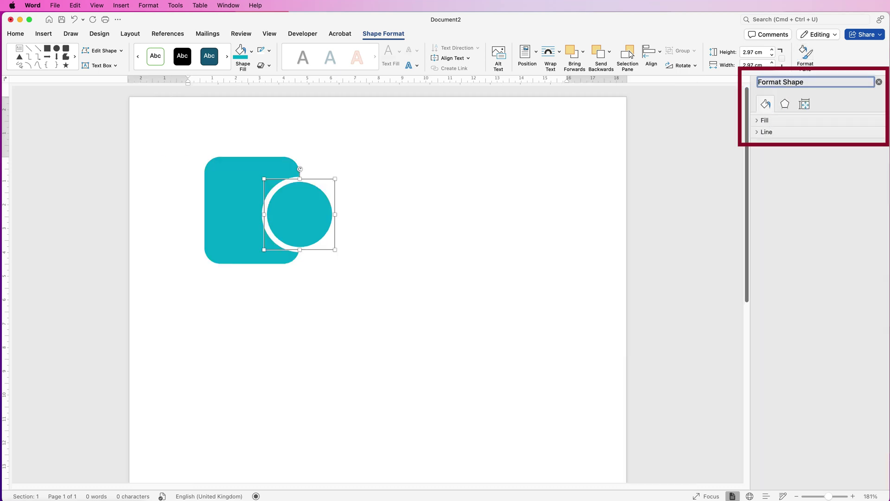
pyautogui.click(784, 104)
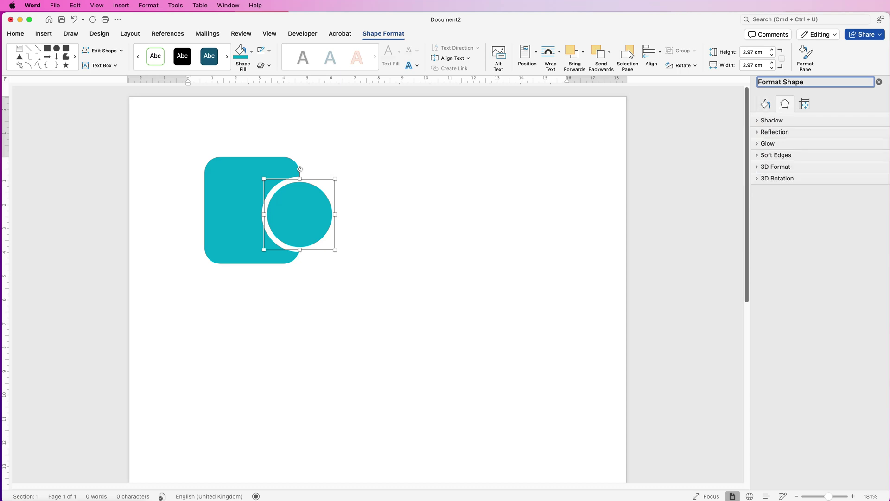
pyautogui.click(757, 121)
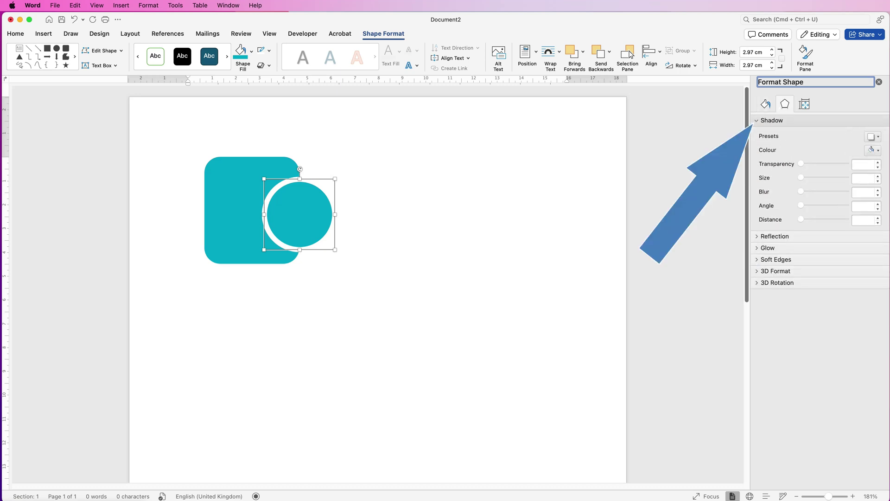
pyautogui.click(873, 137)
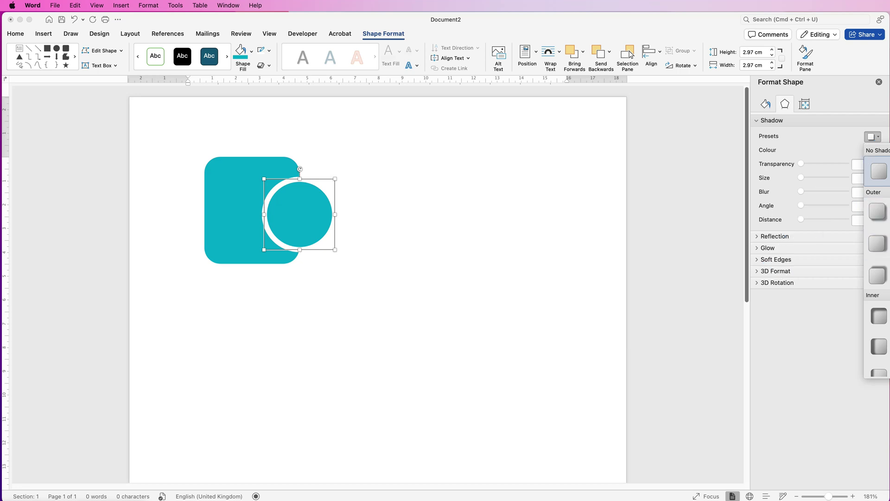
pyautogui.click(888, 243)
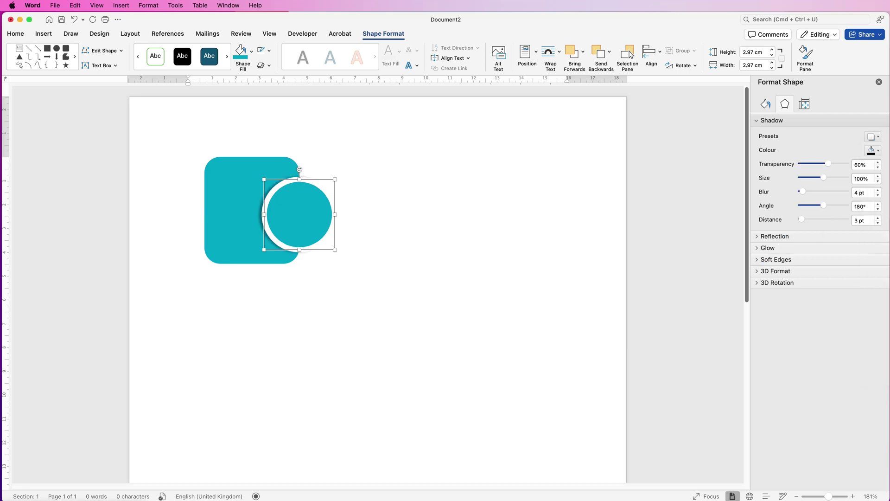
pyautogui.moveTo(803, 191); pyautogui.dragTo(811, 191)
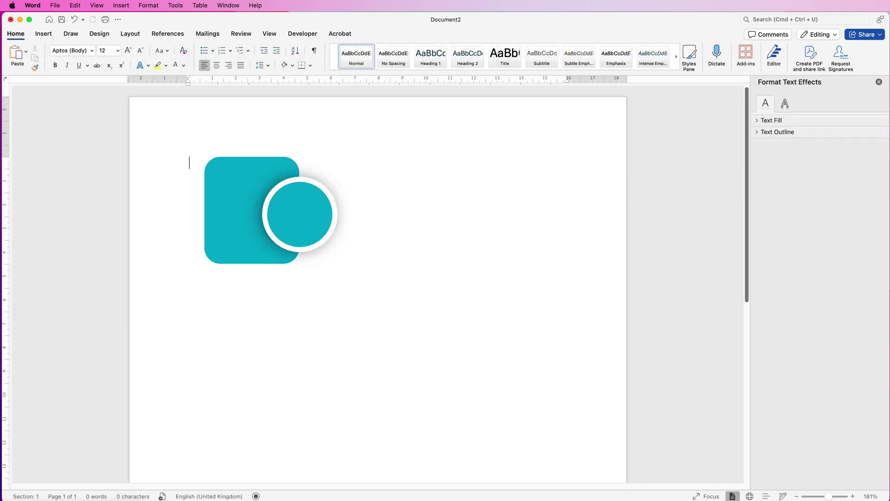
# Step: Align the circle and the rounded rectangle vertically by their middles, and deselect them
pyautogui.click(299, 214)
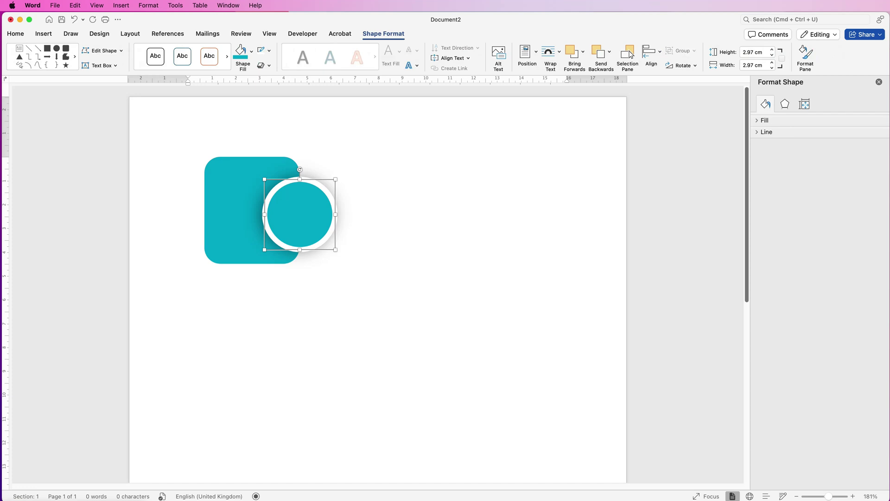
pyautogui.press('super+a')
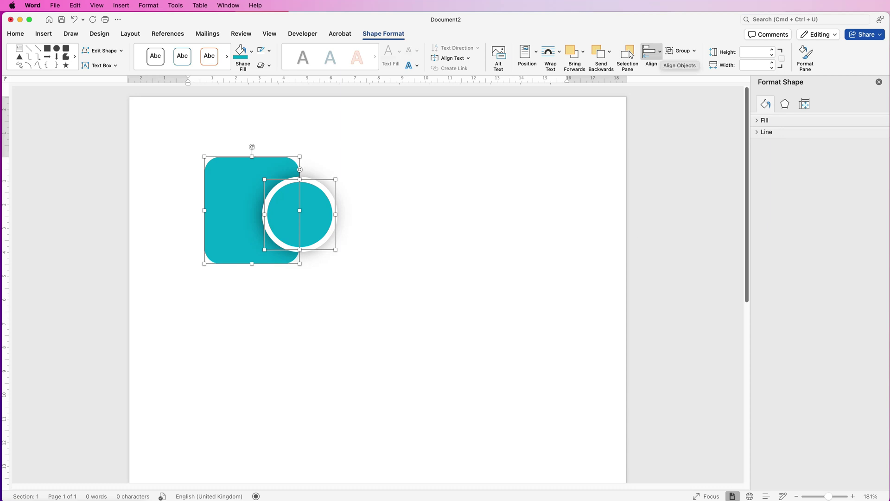
pyautogui.click(653, 53)
pyautogui.click(672, 139)
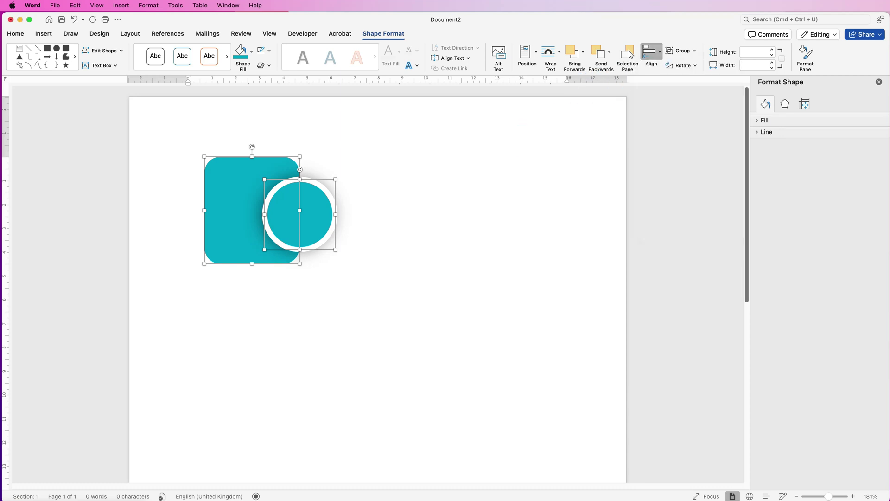
pyautogui.click(189, 163)
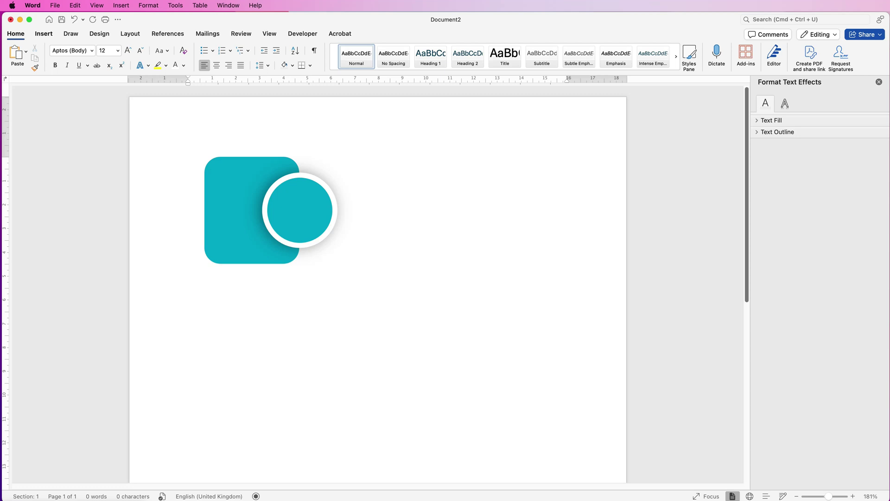
# Step: Draw a text box about 3.51 cm high and 2.97 cm wide over the rounded rectangle, and deselect it
pyautogui.click(44, 33)
pyautogui.click(528, 52)
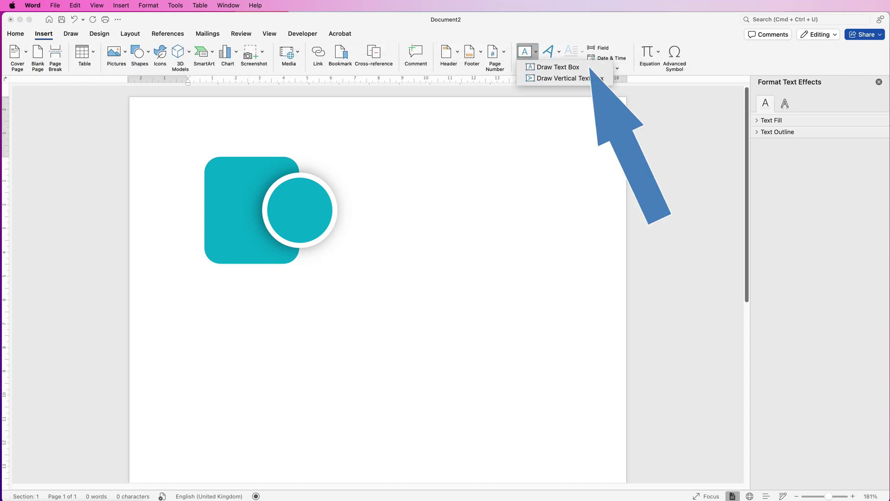
pyautogui.click(558, 66)
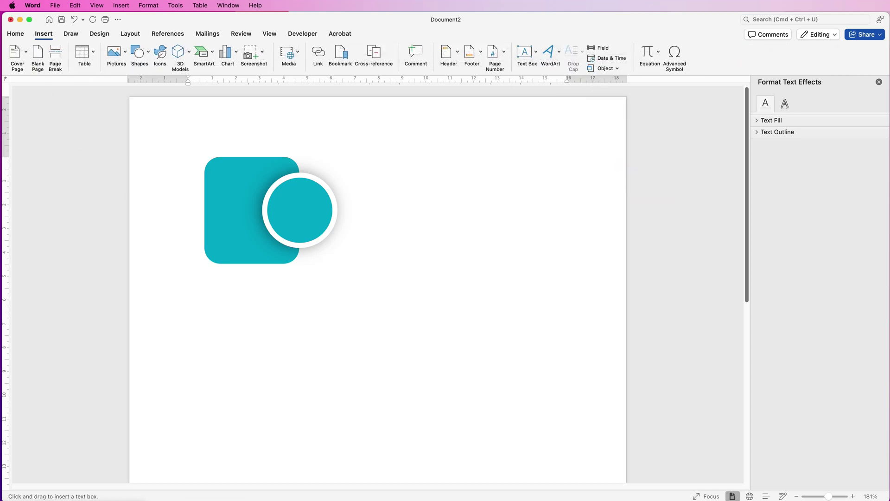
pyautogui.moveTo(218, 171); pyautogui.dragTo(290, 255)
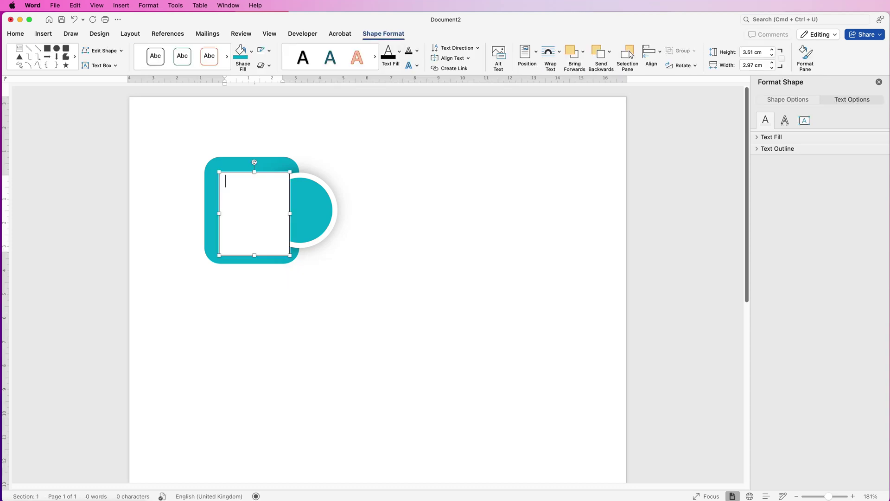
pyautogui.click(191, 159)
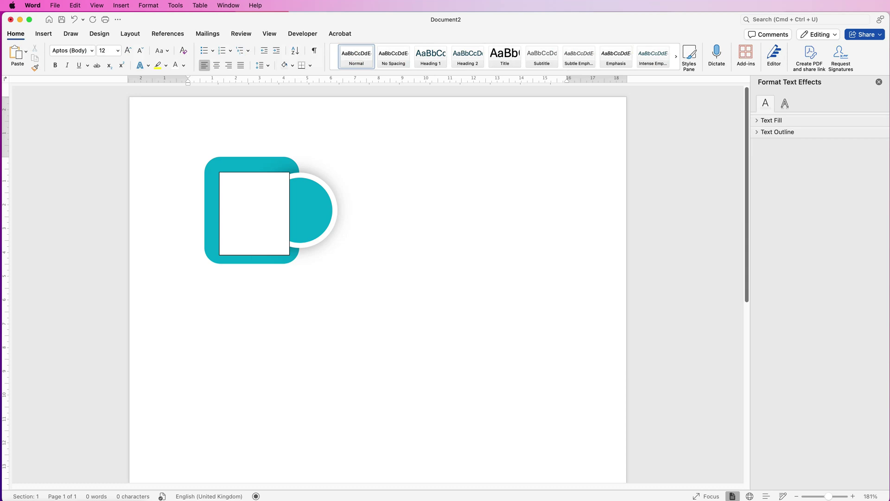
# Step: Remove the outline and the fill from the text box
pyautogui.click(219, 176)
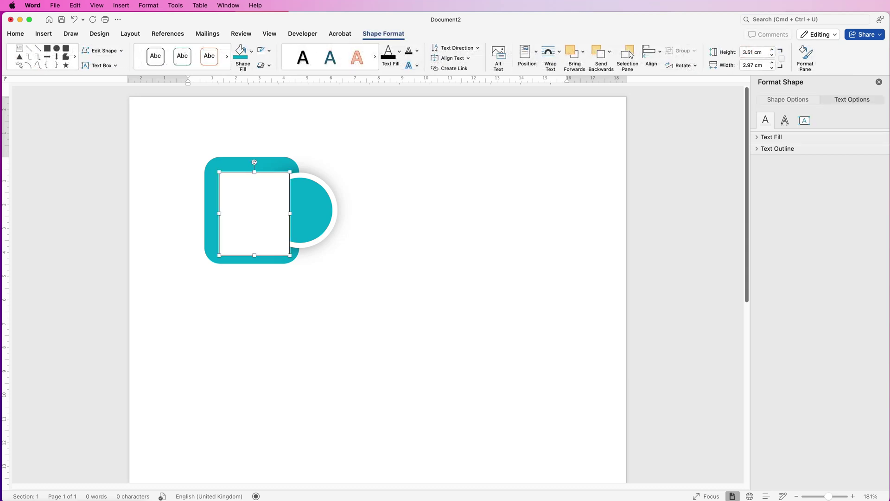
pyautogui.click(268, 50)
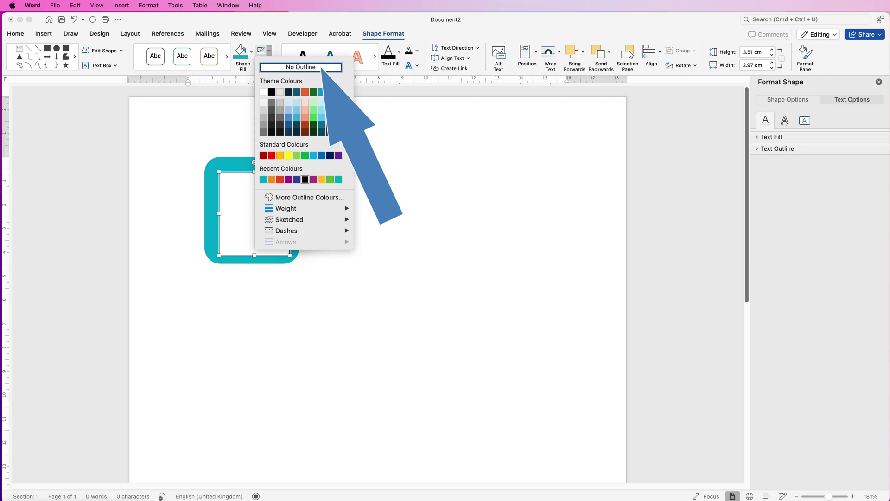
pyautogui.click(301, 67)
pyautogui.click(251, 51)
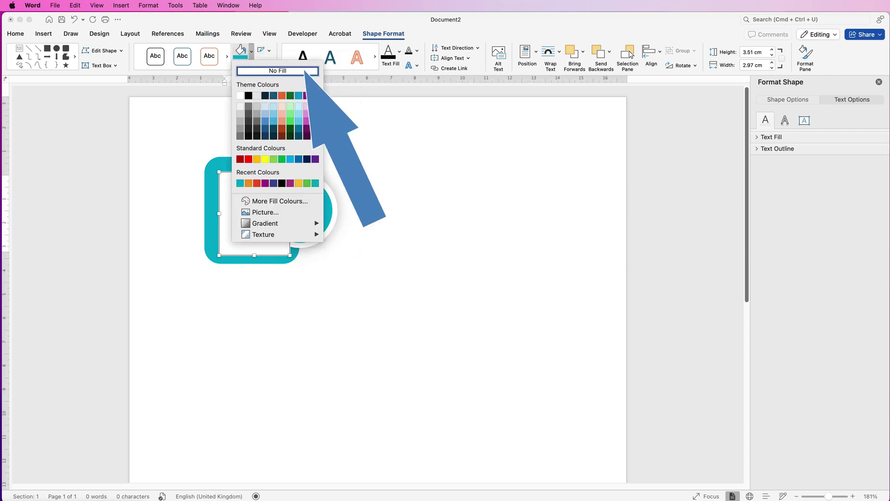
pyautogui.click(277, 71)
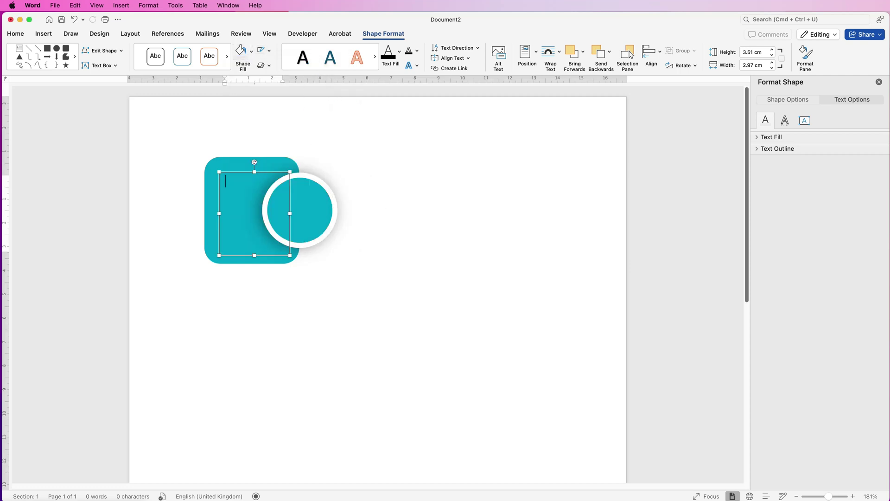
# Step: Enter the title "TITLE 1" and "Text here to explain the use of this information", and enlarge the text box to about 3.81 cm high
pyautogui.write('TITLE 1 Text here to explain the use of this information')
pyautogui.moveTo(254, 255); pyautogui.dragTo(263, 258)
pyautogui.moveTo(245, 227); pyautogui.dragTo(246, 227)
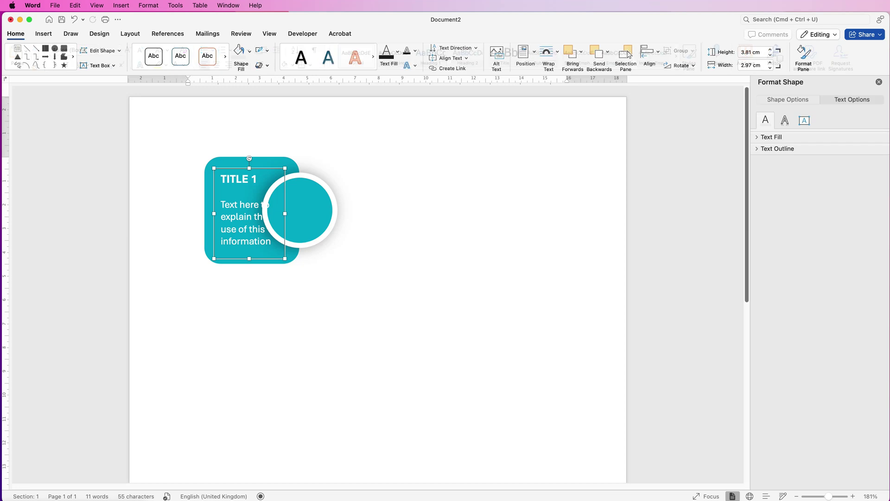
# Step: Set the font colour of all the text in the text box to white
pyautogui.click(16, 33)
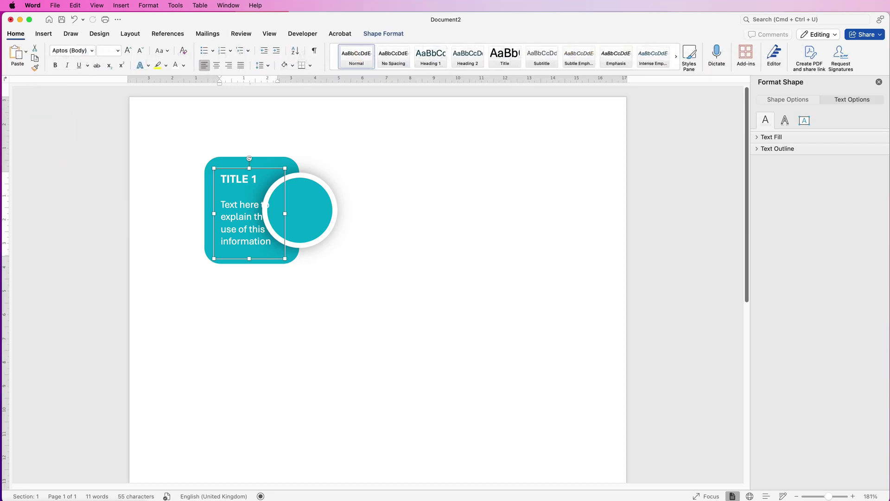
pyautogui.click(184, 65)
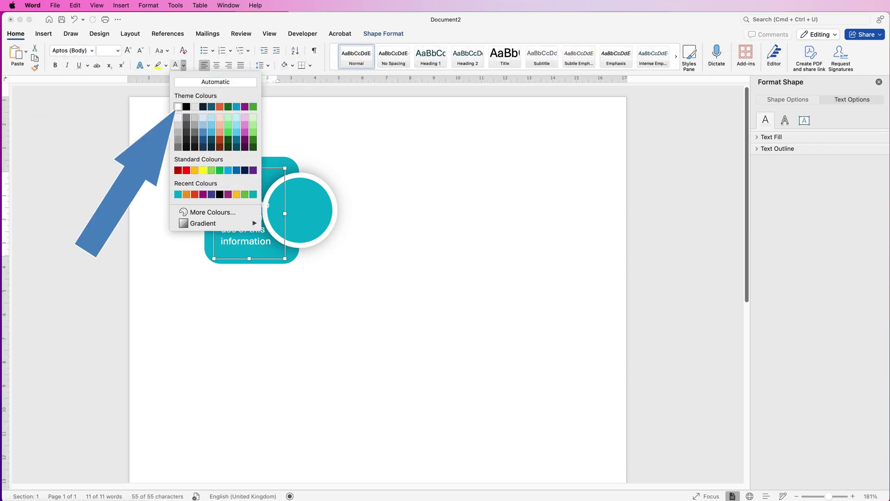
pyautogui.click(177, 107)
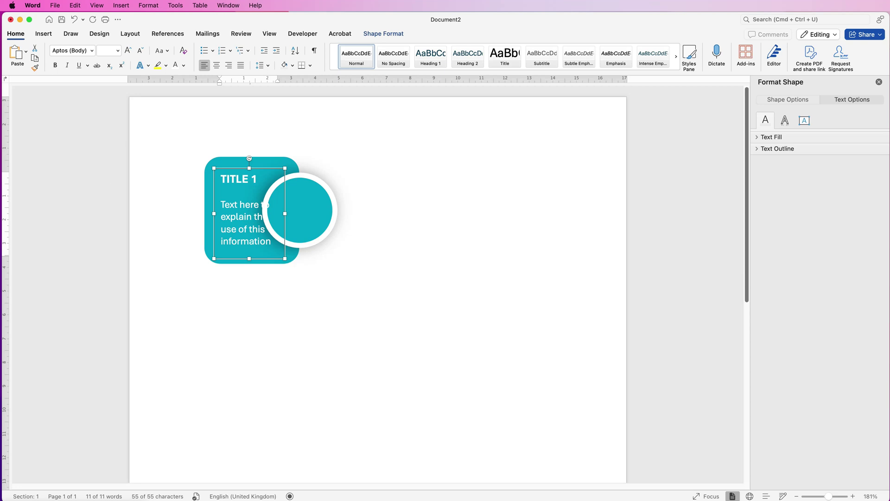
# Step: Reduce the font size of the description paragraph below the title by one increment
pyautogui.click(255, 241)
pyautogui.moveTo(268, 243); pyautogui.dragTo(220, 204)
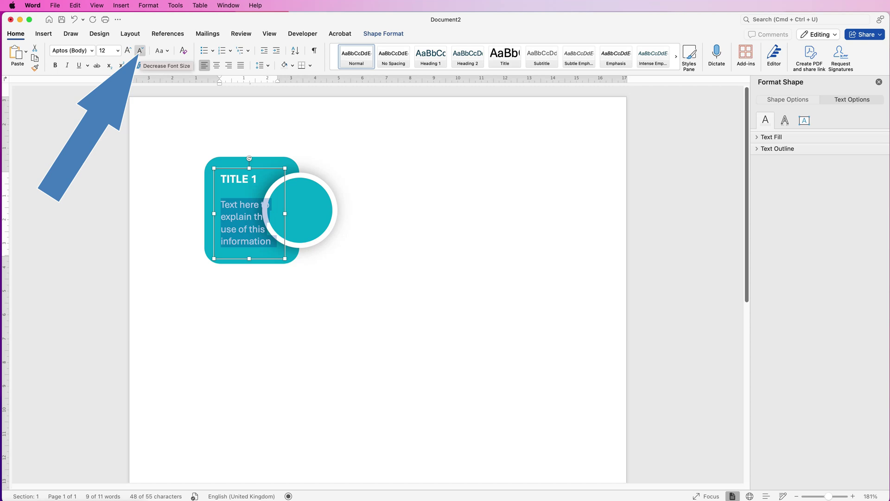
pyautogui.click(140, 50)
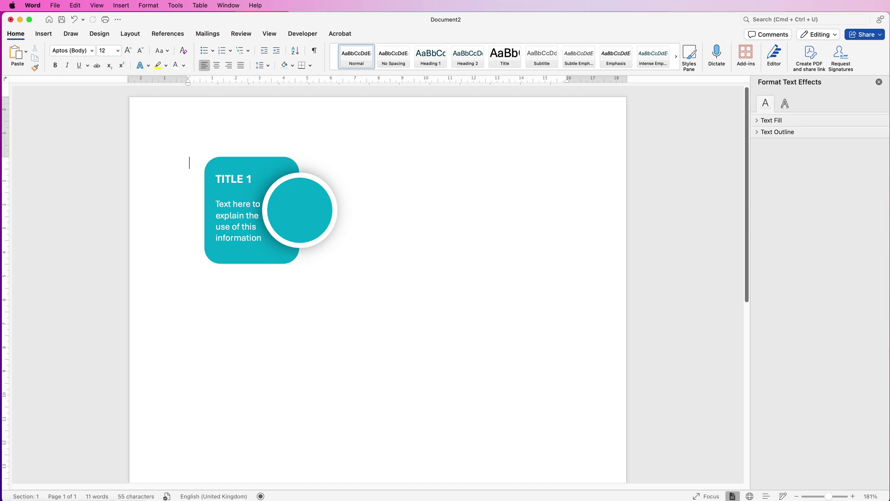
# Step: Draw a thin rectangle about 1.7 cm wide and 0.13 cm high between the title and the description
pyautogui.scroll(8, 333, 156)
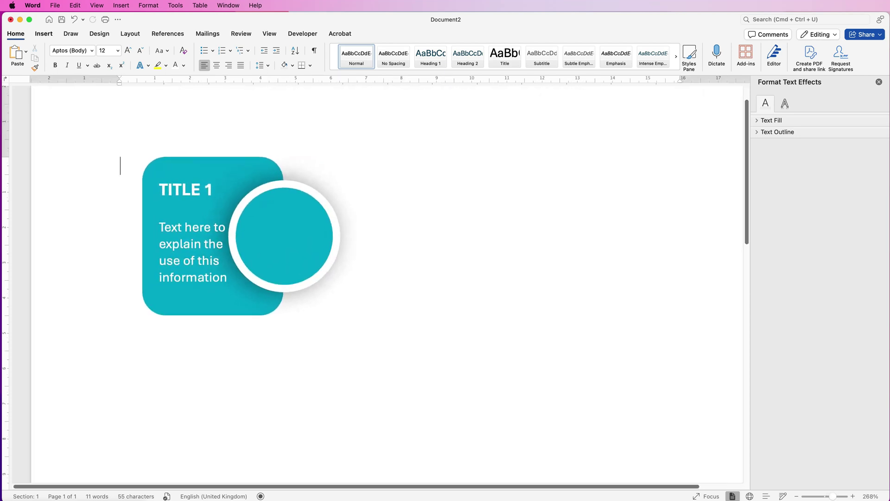
pyautogui.click(44, 34)
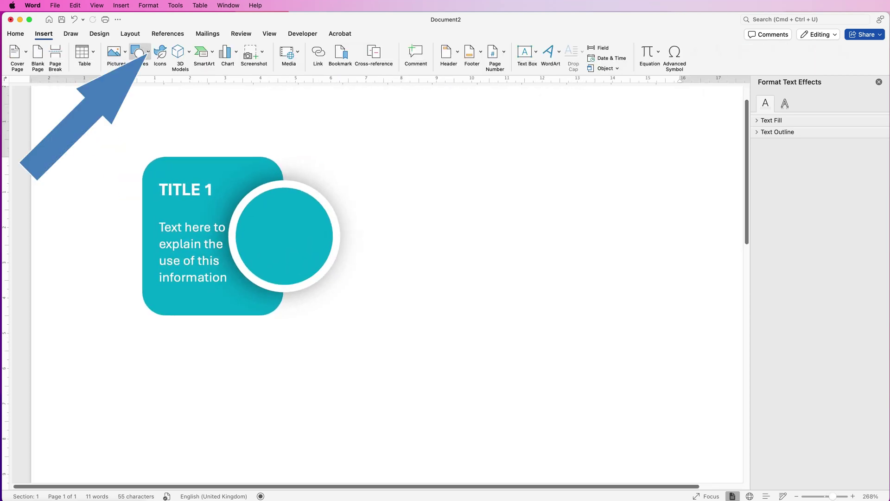
pyautogui.click(138, 51)
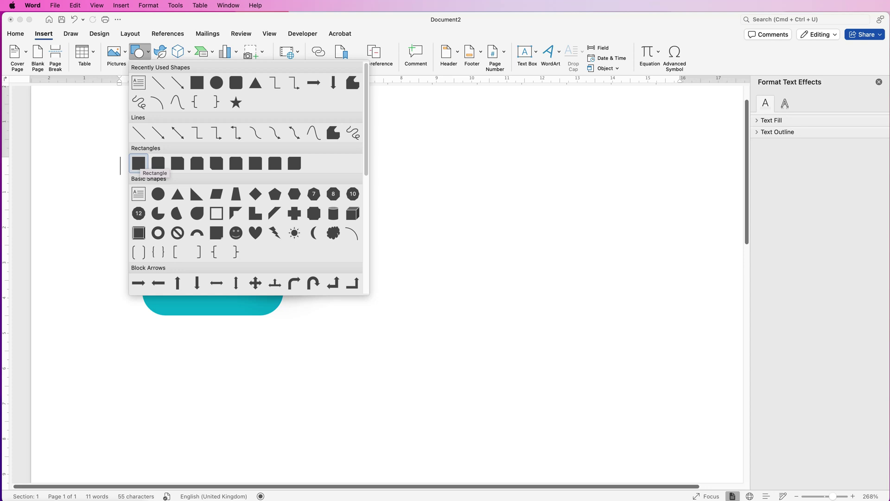
pyautogui.click(138, 163)
pyautogui.moveTo(157, 201); pyautogui.dragTo(209, 212)
pyautogui.moveTo(210, 213); pyautogui.dragTo(217, 213)
pyautogui.moveTo(187, 201); pyautogui.dragTo(188, 208)
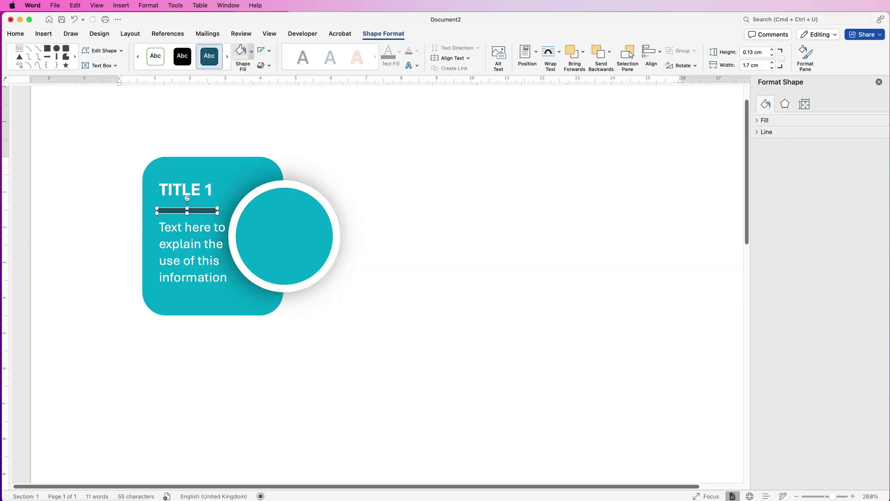
# Step: Fill the thin rectangle with white, remove its outline, and move it to line up beneath the title
pyautogui.click(251, 51)
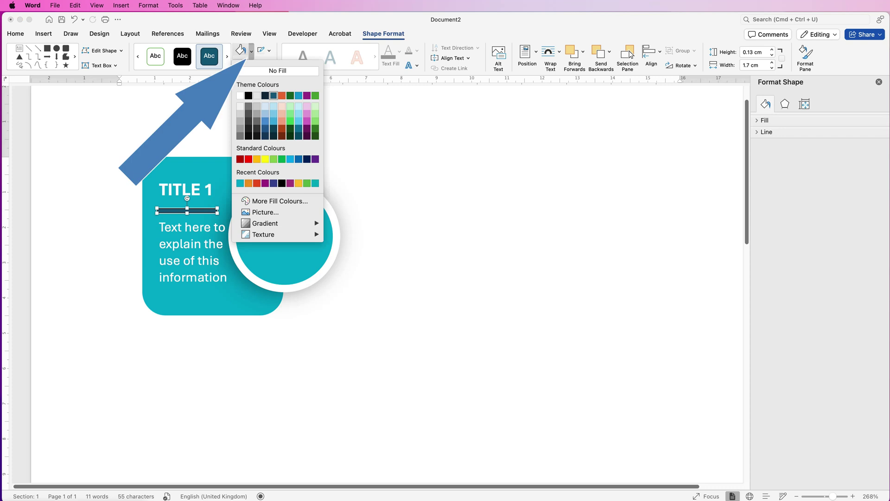
pyautogui.click(240, 95)
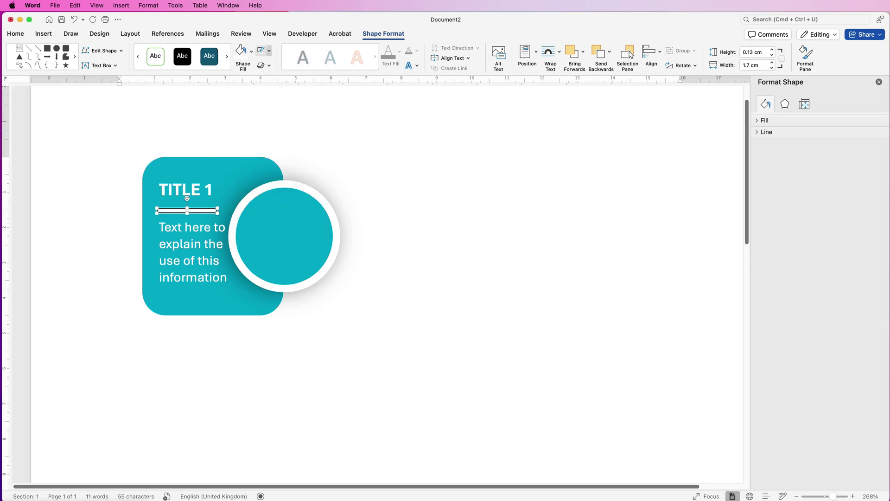
pyautogui.click(269, 50)
pyautogui.click(301, 67)
pyautogui.moveTo(200, 210)
pyautogui.mouseDown()
pyautogui.moveTo(199, 197)
pyautogui.moveTo(200, 215)
pyautogui.moveTo(212, 207)
pyautogui.moveTo(204, 213)
pyautogui.mouseUp()
pyautogui.click(120, 166)
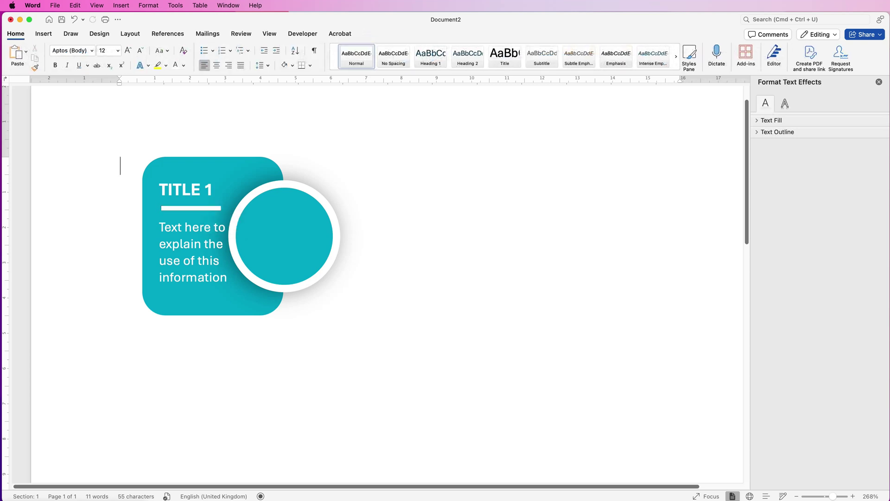
# Step: Select the bar, text box, rounded rectangle and circle together, and duplicate them down the page to make a column of five cards
pyautogui.press('super+z')
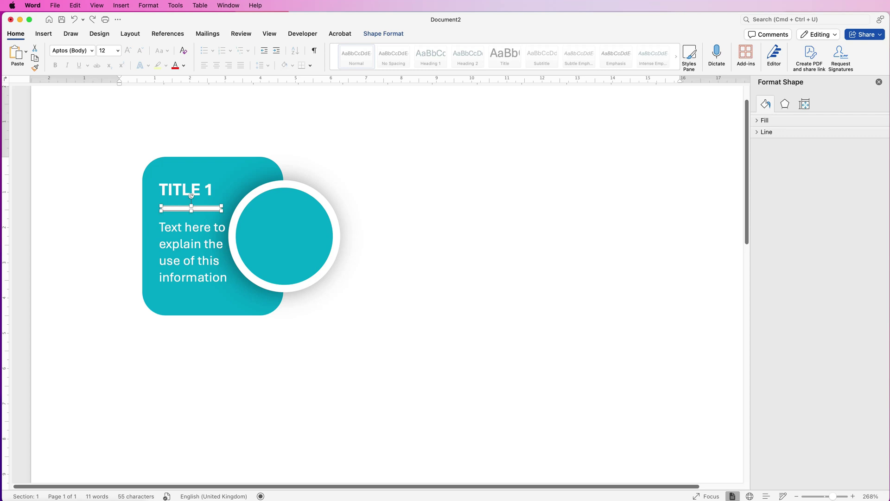
pyautogui.keyDown('shift'); pyautogui.click(191, 244); pyautogui.keyUp('shift')
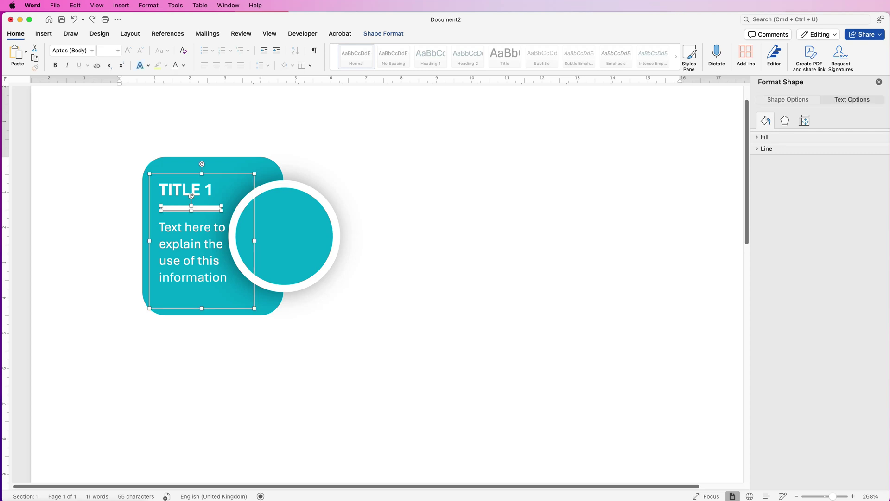
pyautogui.keyDown('shift'); pyautogui.click(265, 170); pyautogui.keyUp('shift')
pyautogui.keyDown('shift'); pyautogui.click(302, 236); pyautogui.keyUp('shift')
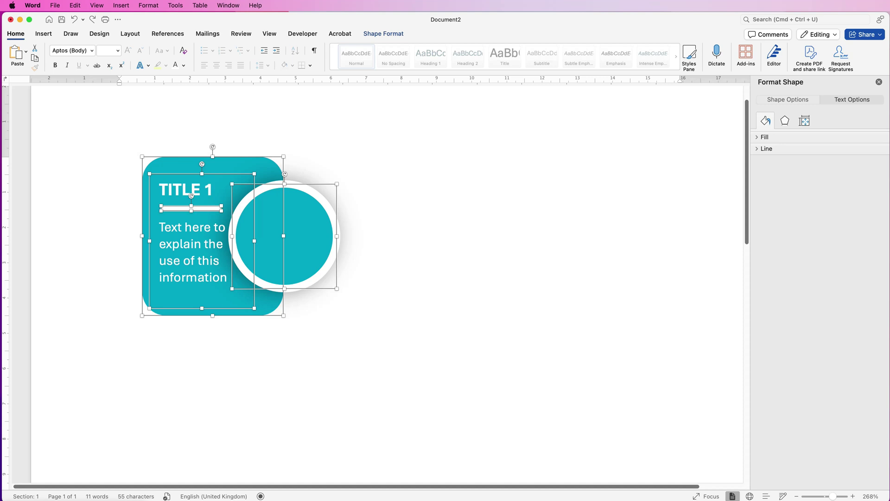
pyautogui.scroll(-10, 377, 285)
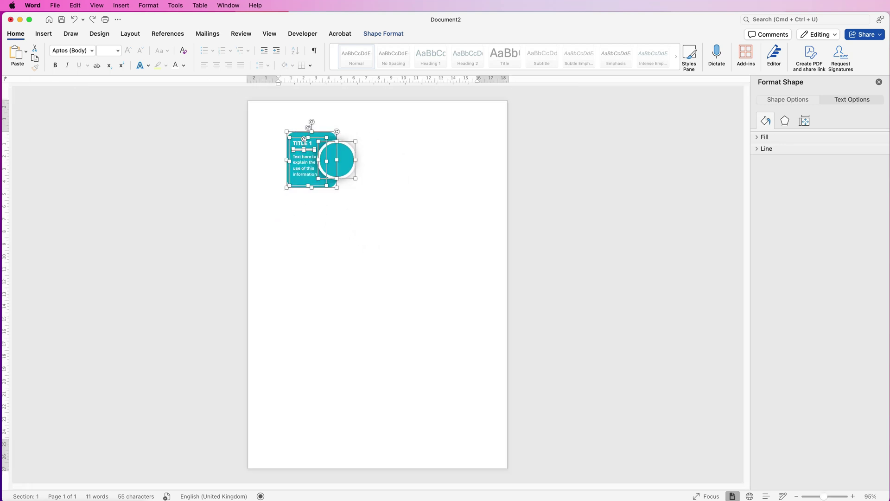
pyautogui.moveTo(310, 172); pyautogui.dragTo(311, 428)
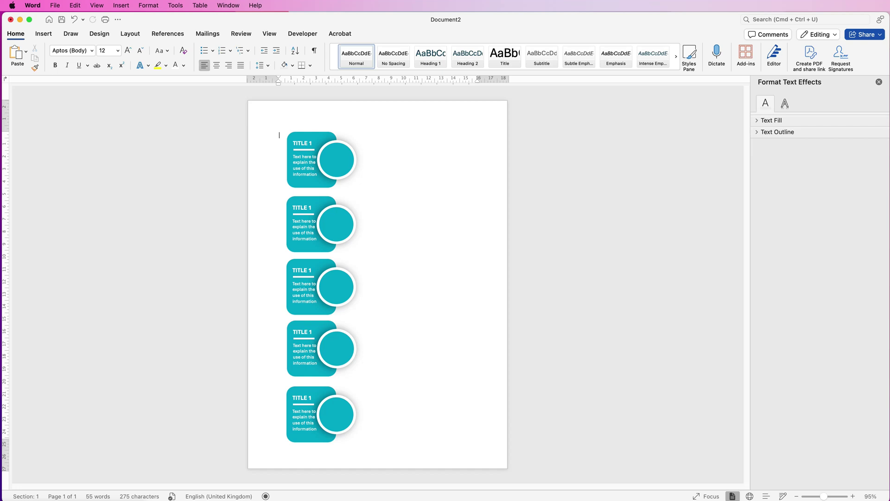
# Step: Search the stock icons for "business" and insert the solid icon of three people with a rising arrow
pyautogui.click(337, 159)
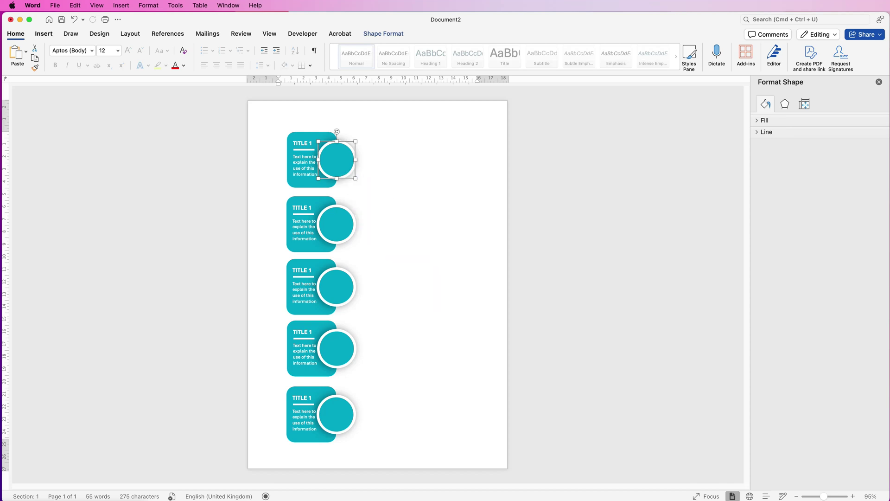
pyautogui.click(43, 33)
pyautogui.click(161, 54)
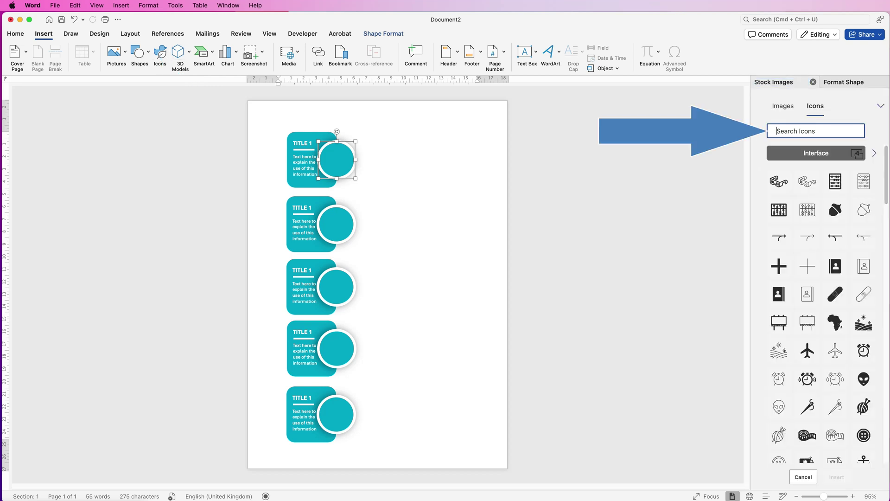
pyautogui.write('business')
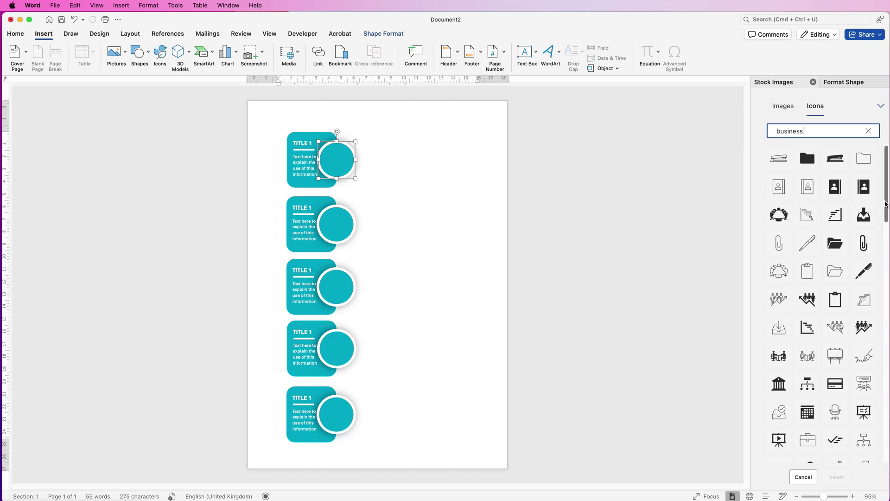
pyautogui.scroll(-3, 887, 204)
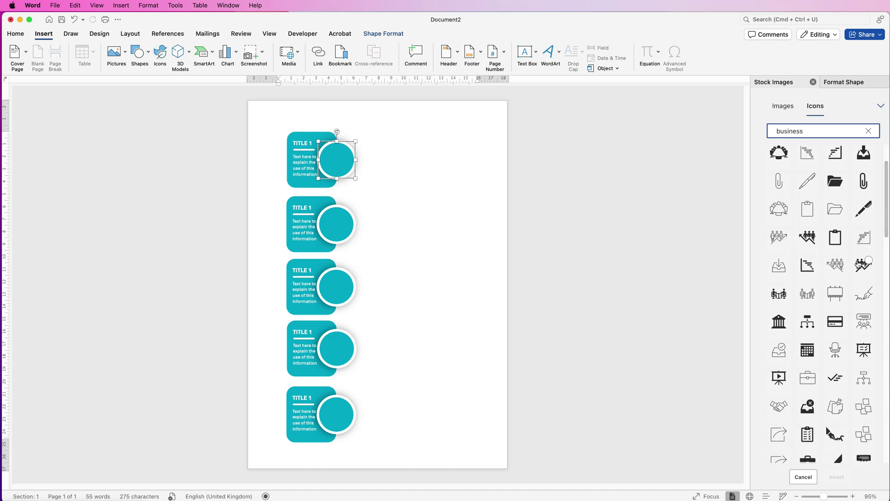
pyautogui.click(868, 261)
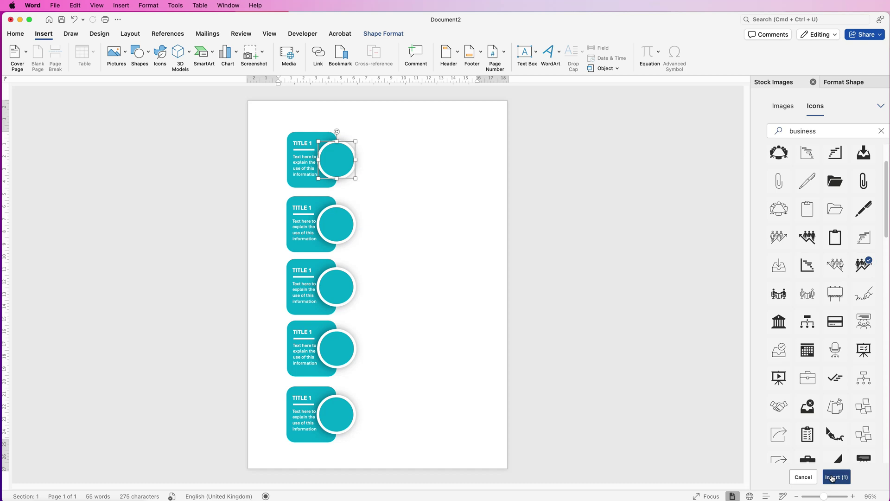
pyautogui.click(833, 478)
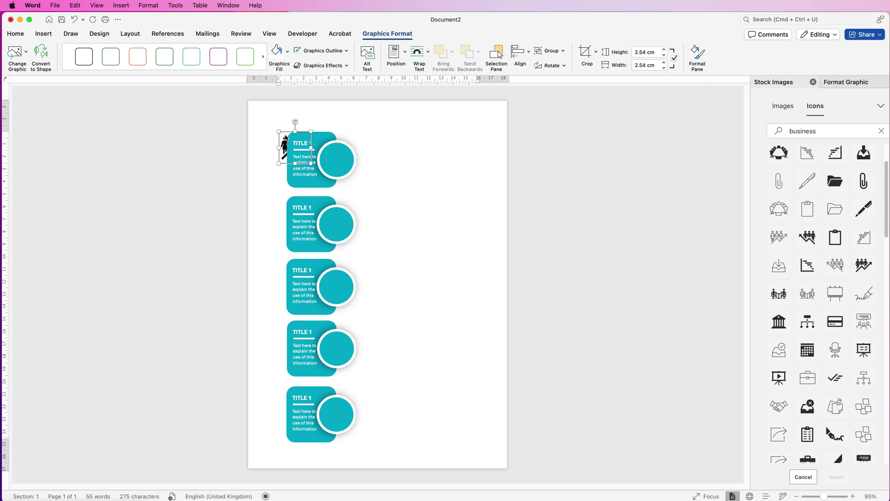
# Step: Set the icon's text wrapping to In Front of Text and move it onto the topmost card's circle
pyautogui.click(430, 54)
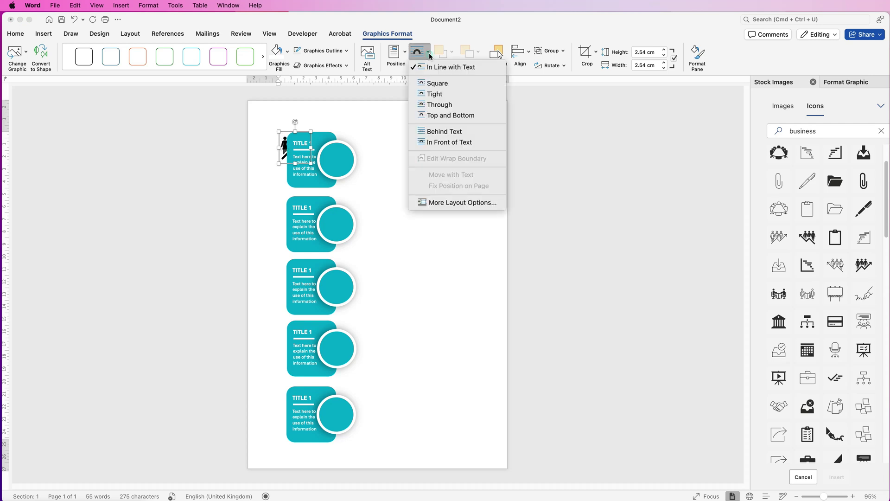
pyautogui.click(440, 146)
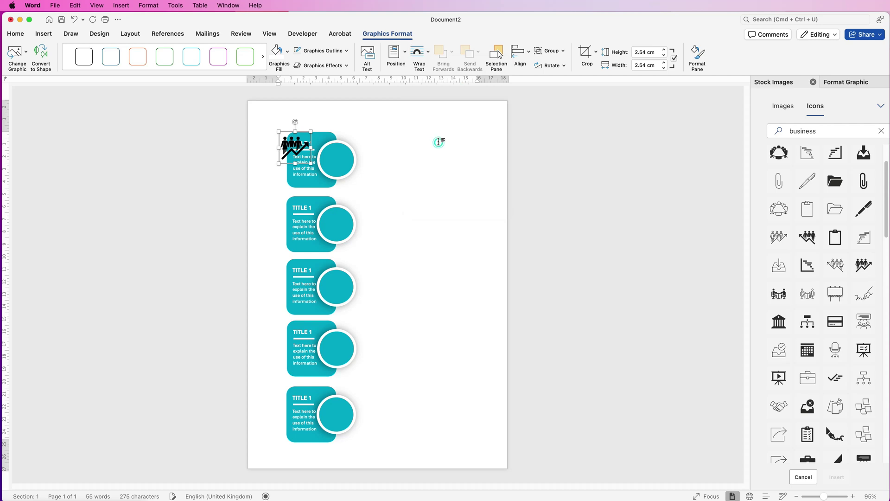
pyautogui.moveTo(298, 144); pyautogui.dragTo(341, 159)
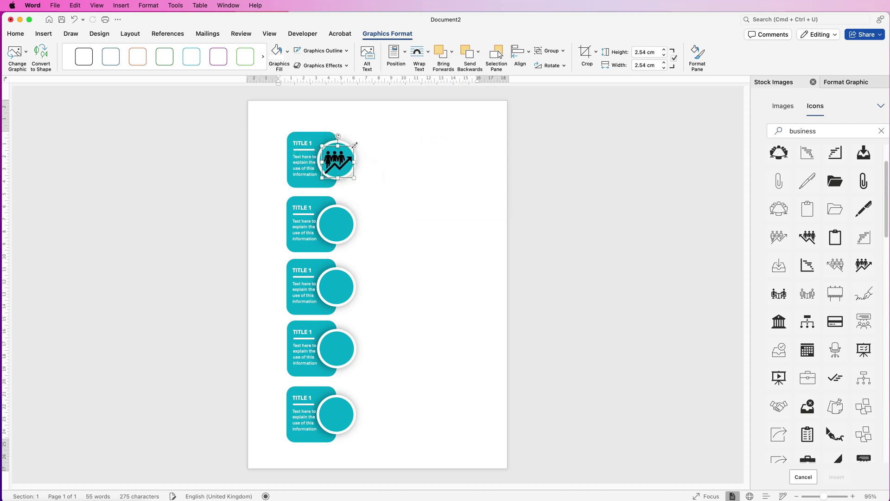
# Step: Shrink the people-and-arrow icon to about 2.03 cm square and centre it on the topmost card's circle
pyautogui.moveTo(355, 145); pyautogui.dragTo(334, 166)
pyautogui.click(335, 166)
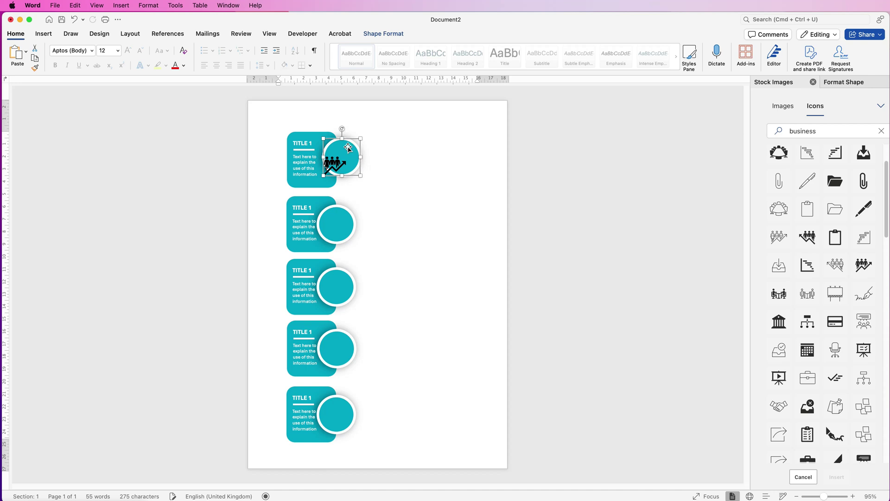
pyautogui.click(347, 151)
pyautogui.moveTo(332, 163); pyautogui.dragTo(334, 158)
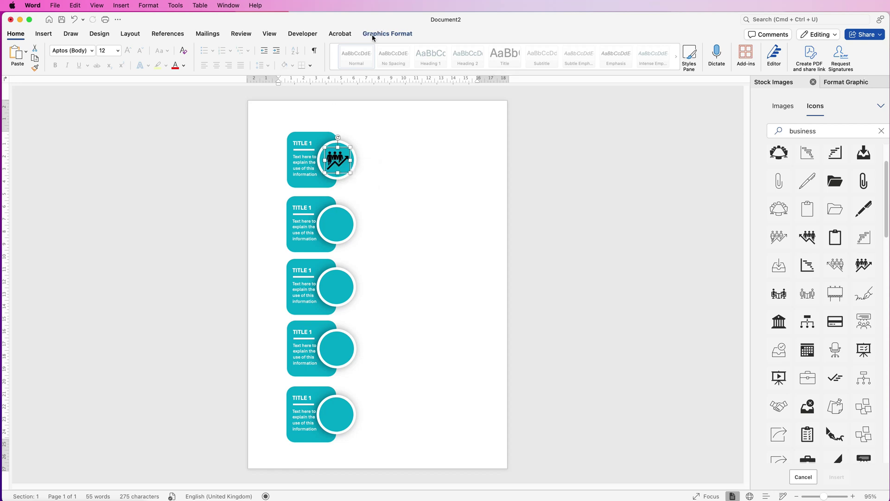
# Step: Fill the people-and-arrow icon with white
pyautogui.click(374, 35)
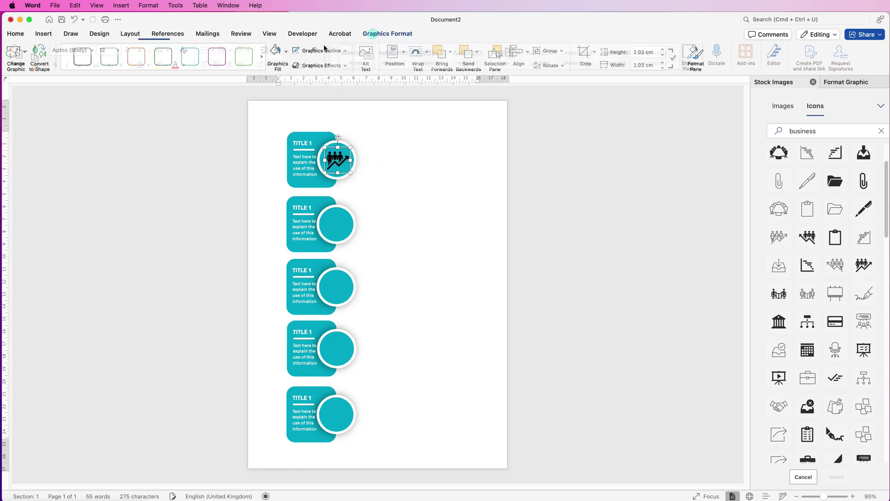
pyautogui.click(286, 58)
pyautogui.click(275, 94)
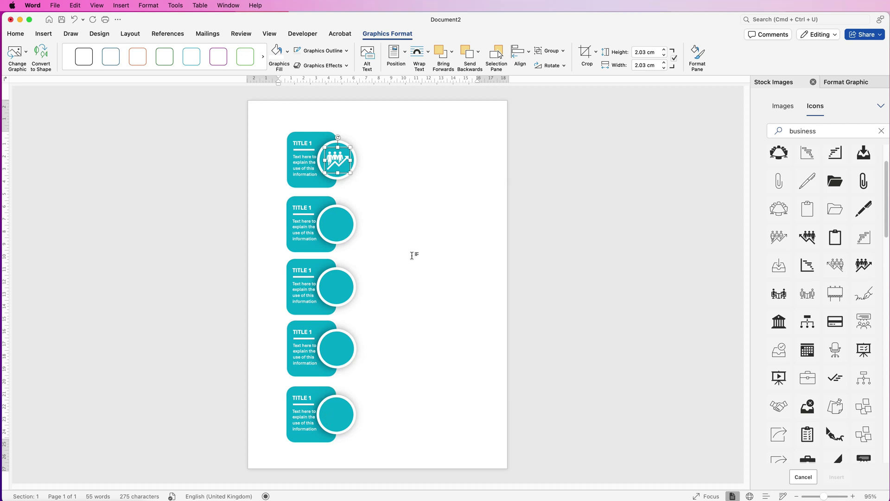
# Step: Insert the solid calendar icon, set it In Front of Text, fill it white and place it on the second card's circle
pyautogui.click(807, 349)
pyautogui.click(836, 476)
pyautogui.click(420, 56)
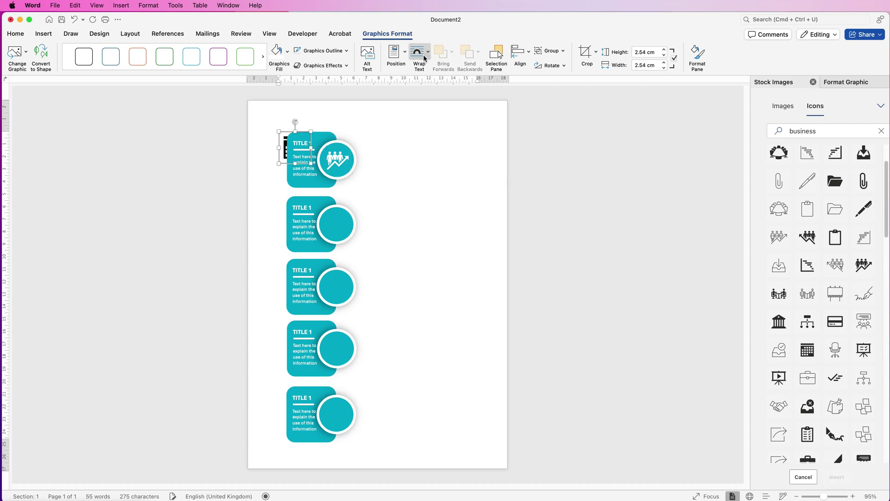
pyautogui.click(443, 147)
pyautogui.click(276, 51)
pyautogui.moveTo(295, 149); pyautogui.dragTo(337, 228)
# Step: Insert the solid organisation chart icon, set it In Front of Text, fill it white and place it on the third card's circle
pyautogui.click(807, 321)
pyautogui.click(836, 477)
pyautogui.click(420, 55)
pyautogui.click(442, 148)
pyautogui.click(277, 51)
pyautogui.moveTo(295, 148); pyautogui.dragTo(337, 287)
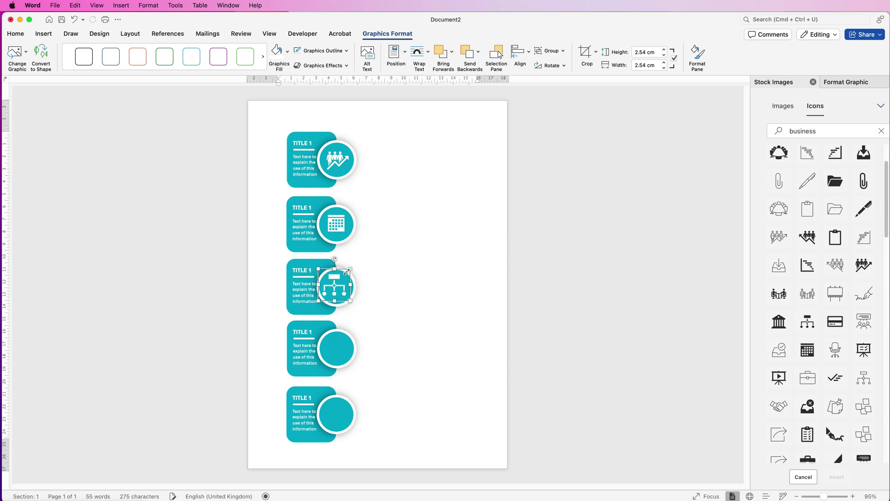
# Step: Insert the solid network icon with a central person and place it in white on the fifth card's circle
pyautogui.moveTo(887, 232); pyautogui.dragTo(886, 329)
pyautogui.click(835, 264)
pyautogui.click(836, 476)
pyautogui.moveTo(295, 148); pyautogui.dragTo(330, 410)
# Step: Insert the solid bar chart icon with a rising arrow, set it In Front of Text, fill it white and place it on the fourth circle
pyautogui.scroll(-5, 883, 351)
pyautogui.moveTo(882, 351); pyautogui.dragTo(883, 435)
pyautogui.click(835, 393)
pyautogui.click(836, 477)
pyautogui.click(420, 56)
pyautogui.click(443, 147)
pyautogui.click(277, 51)
pyautogui.moveTo(294, 148); pyautogui.dragTo(337, 348)
pyautogui.click(384, 145)
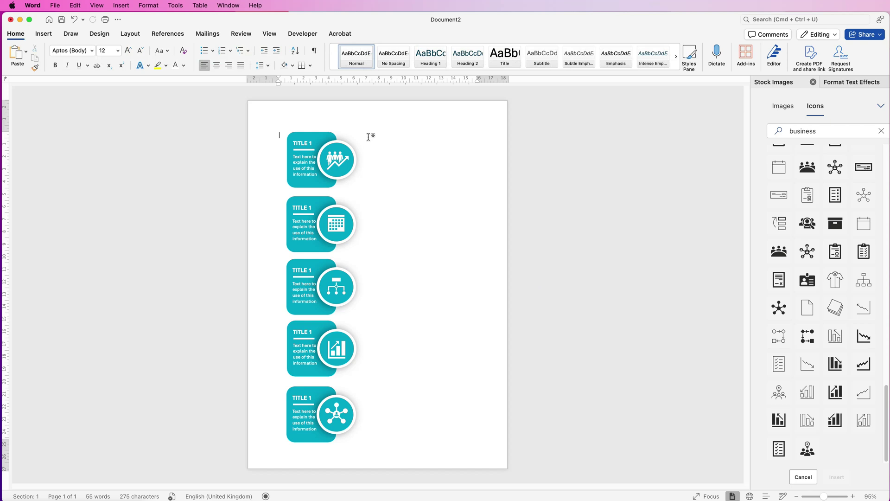
# Step: Fill the second card's rounded rectangle and circle with the recently used dark blue
pyautogui.click(323, 199)
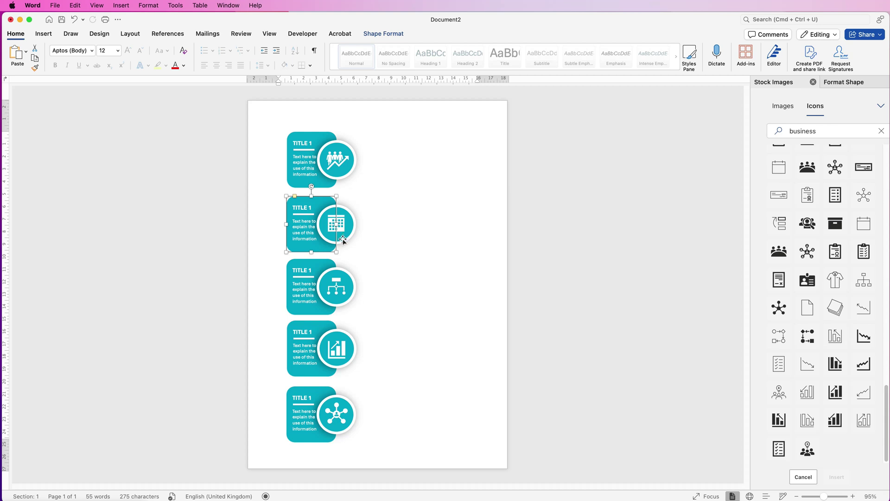
pyautogui.click(343, 241)
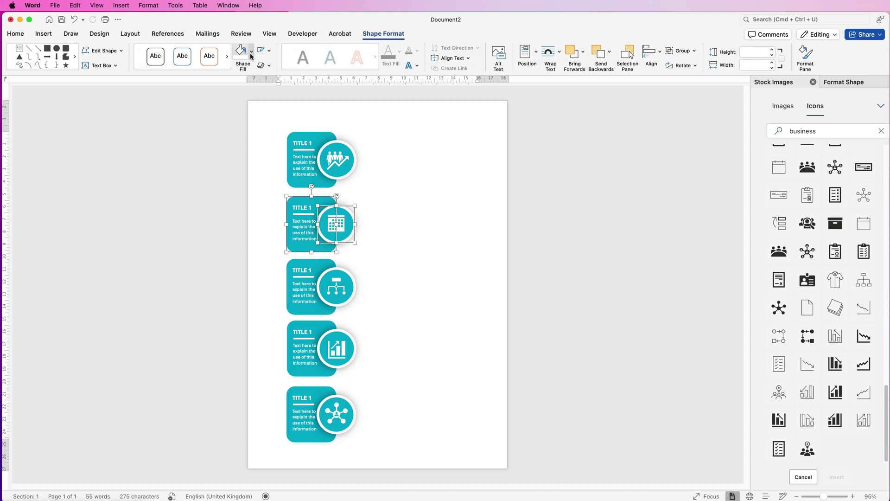
pyautogui.click(251, 52)
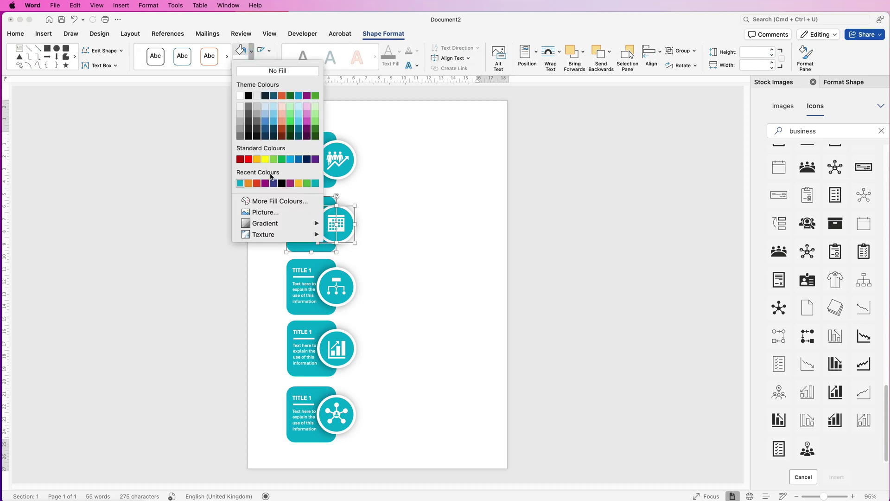
pyautogui.click(272, 183)
# Step: Fill the third card's rounded rectangle and circle with purple from the recent colours
pyautogui.click(343, 277)
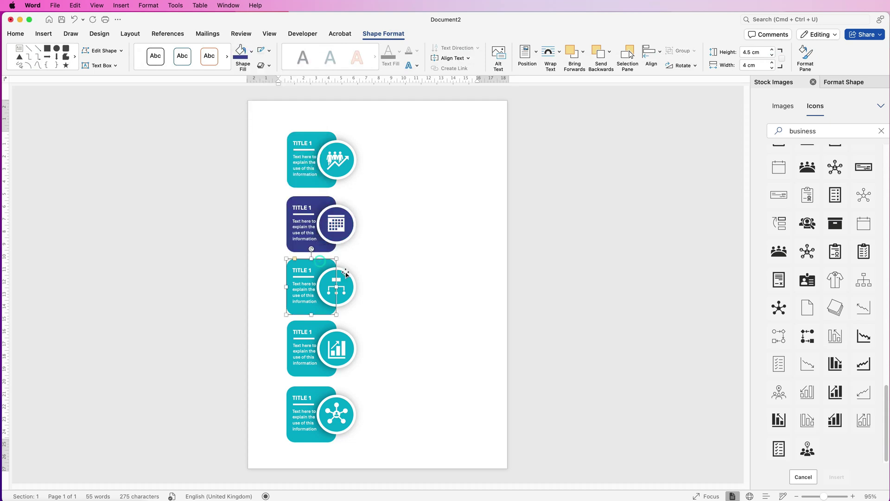
pyautogui.keyDown('shift'); pyautogui.click(347, 273); pyautogui.keyUp('shift')
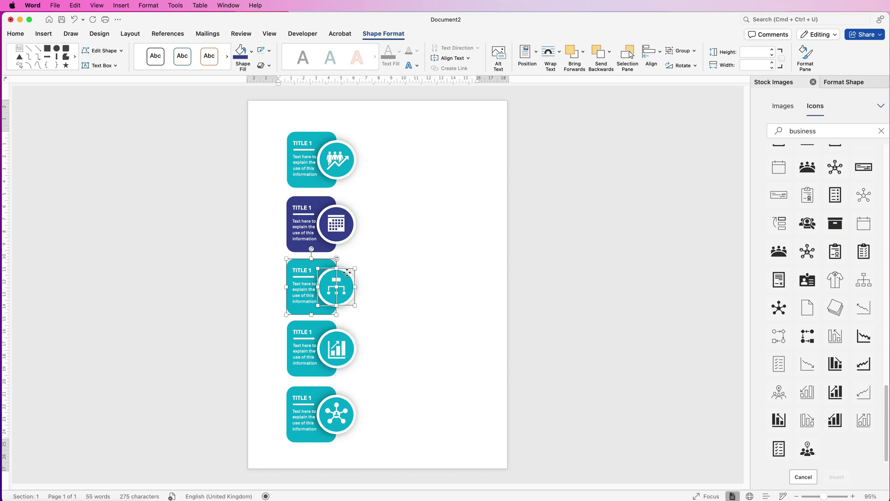
pyautogui.click(251, 52)
pyautogui.click(272, 182)
# Step: Fill the fourth card's rounded rectangle and circle with red, and the fifth card's with orange
pyautogui.click(324, 327)
pyautogui.keyDown('shift'); pyautogui.click(347, 336); pyautogui.keyUp('shift')
pyautogui.click(251, 52)
pyautogui.click(272, 182)
pyautogui.click(325, 392)
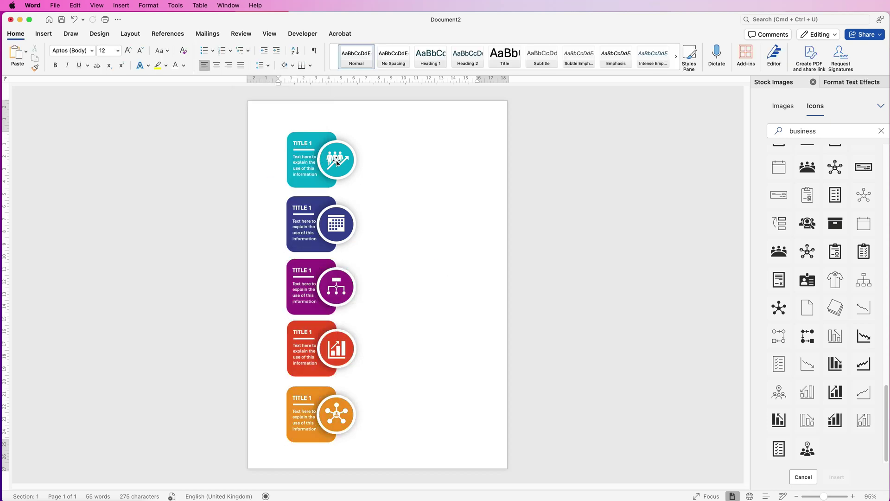
# Step: Select the first card's circle, icon, divider bar, text box and rounded rectangle, and group them
pyautogui.click(337, 161)
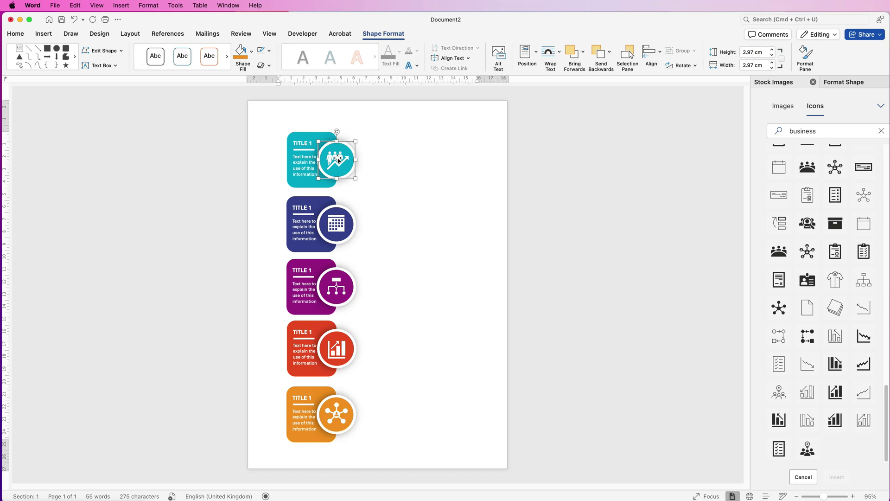
pyautogui.click(337, 160)
pyautogui.keyDown('shift'); pyautogui.click(301, 144); pyautogui.keyUp('shift')
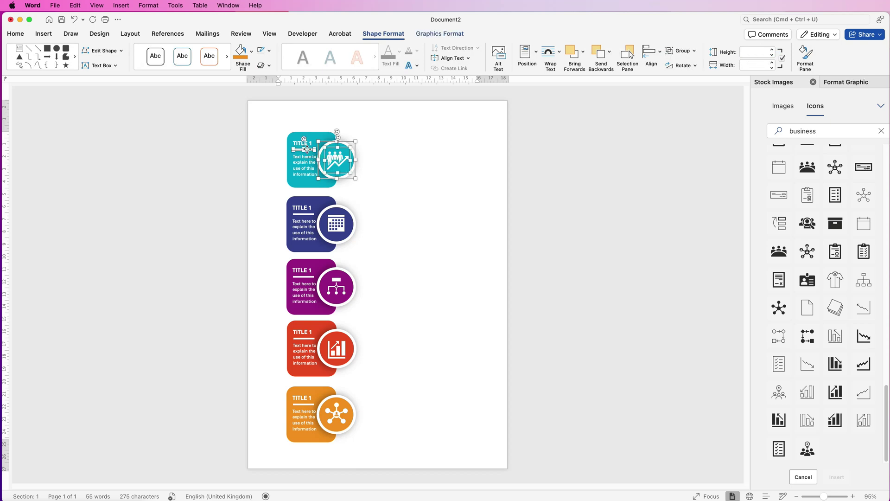
pyautogui.keyDown('shift'); pyautogui.click(320, 136); pyautogui.keyUp('shift')
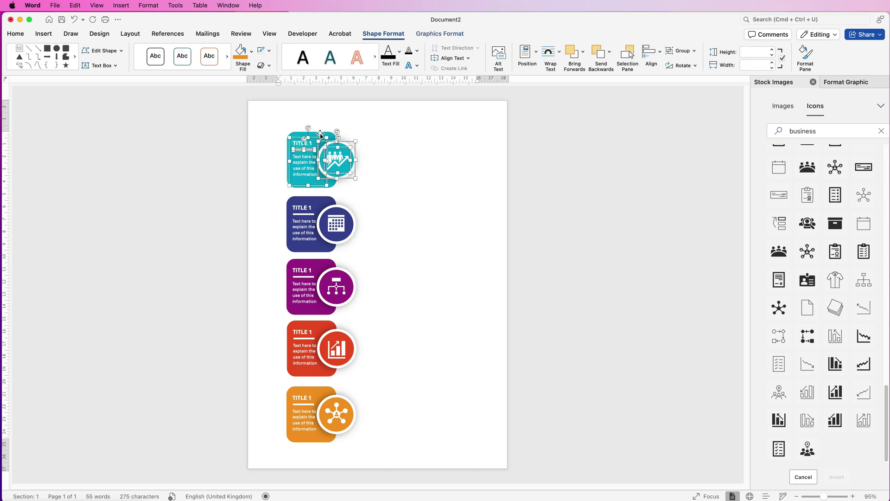
pyautogui.click(694, 51)
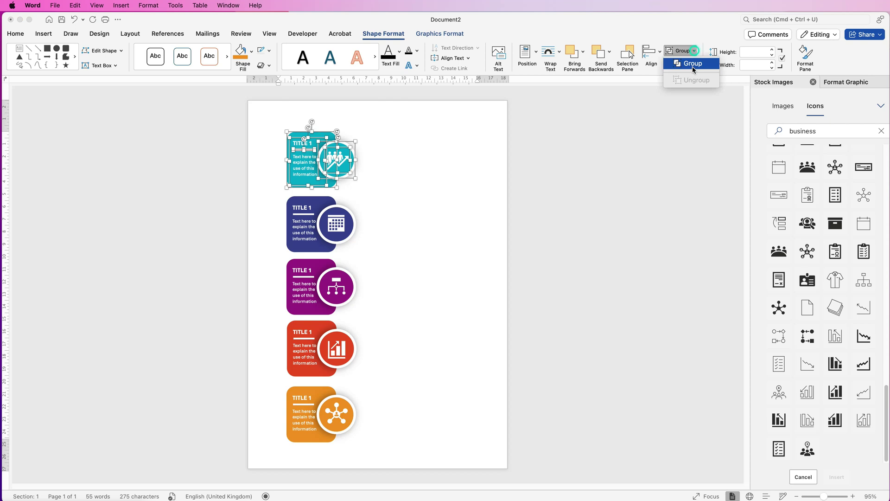
pyautogui.click(693, 64)
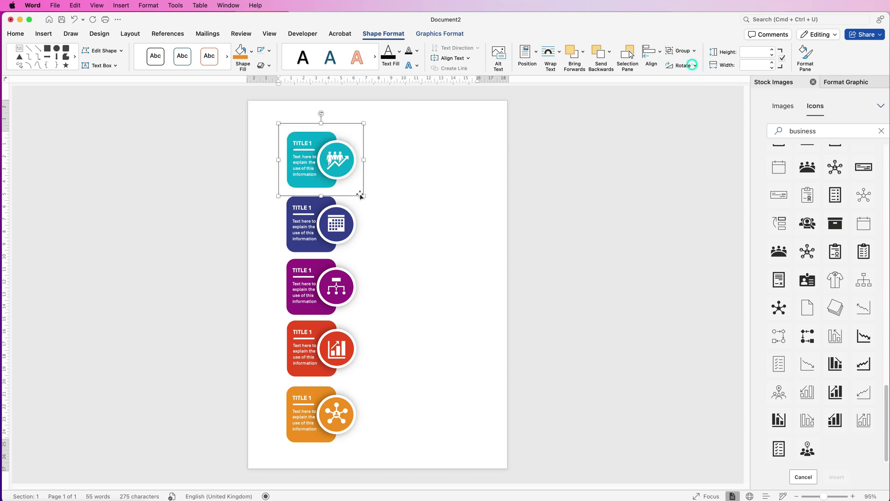
# Step: Select all parts of the dark blue calendar card and group them
pyautogui.click(333, 226)
pyautogui.click(334, 223)
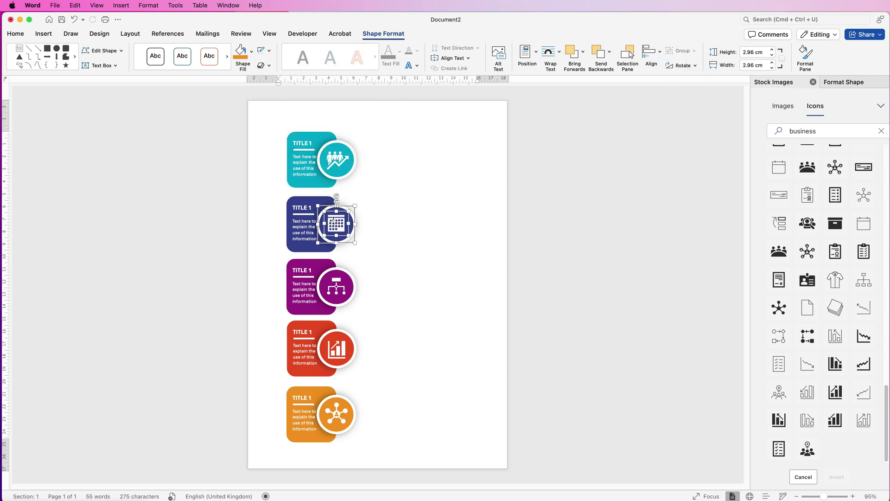
pyautogui.keyDown('shift'); pyautogui.click(304, 214); pyautogui.keyUp('shift')
pyautogui.click(681, 50)
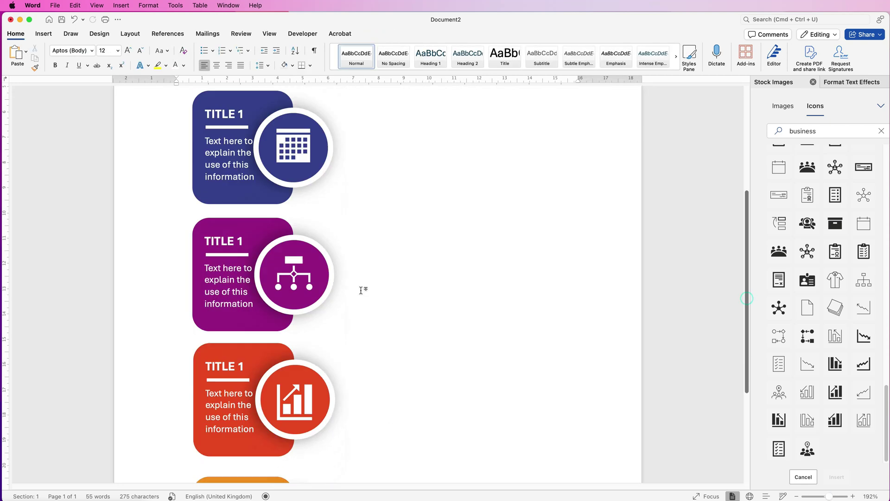
# Step: Select all parts of the purple organisation chart card and group them
pyautogui.click(294, 274)
pyautogui.keyDown('shift'); pyautogui.click(228, 255); pyautogui.keyUp('shift')
pyautogui.click(440, 34)
pyautogui.click(550, 50)
# Step: Group the parts of the red bar chart card, and likewise the parts of the orange network card
pyautogui.click(295, 402)
pyautogui.click(551, 50)
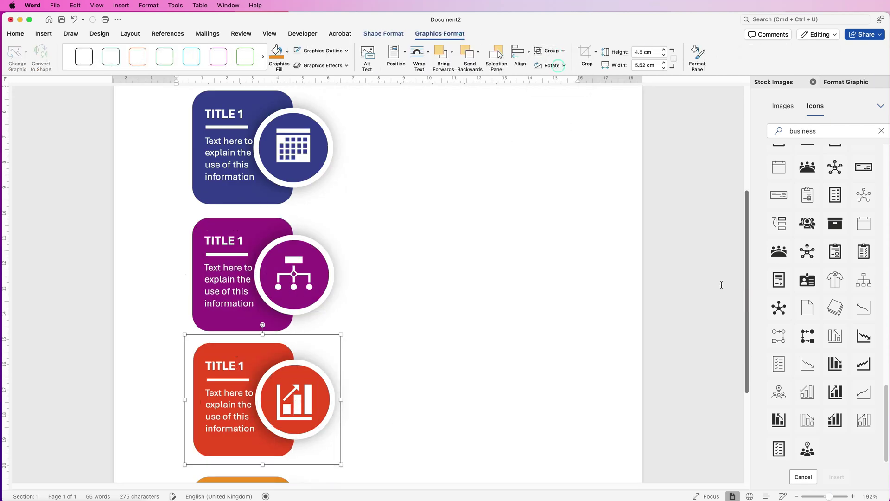
pyautogui.moveTo(747, 296); pyautogui.dragTo(746, 385)
pyautogui.keyDown('shift'); pyautogui.click(230, 340); pyautogui.keyUp('shift')
pyautogui.scroll(-5, 493, 156)
pyautogui.click(318, 173)
pyautogui.keyDown('shift'); pyautogui.click(315, 224); pyautogui.keyUp('shift')
pyautogui.keyDown('shift'); pyautogui.click(319, 291); pyautogui.keyUp('shift')
pyautogui.keyDown('shift'); pyautogui.click(320, 341); pyautogui.keyUp('shift')
pyautogui.click(421, 364)
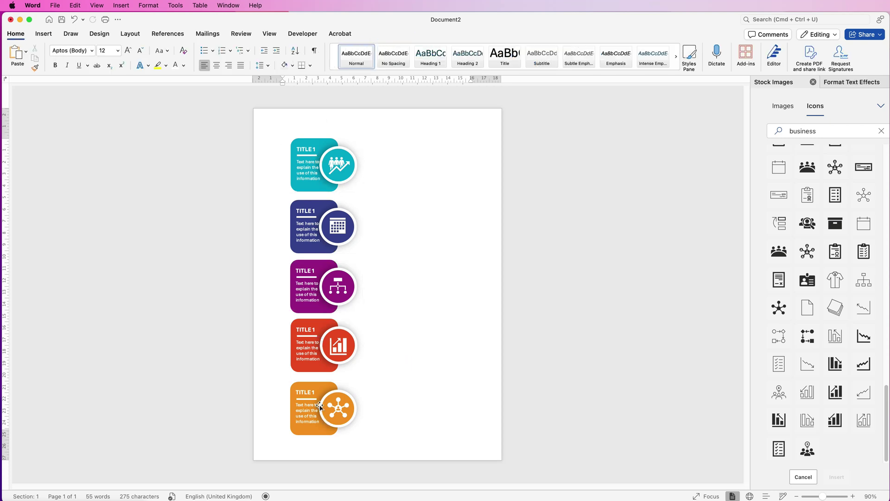
# Step: Move the teal card up near the page's upper edge and adjust the orange card's position at the foot of the column
pyautogui.moveTo(314, 417); pyautogui.dragTo(316, 421)
pyautogui.moveTo(319, 168); pyautogui.dragTo(319, 163)
pyautogui.moveTo(315, 416)
pyautogui.mouseDown()
pyautogui.moveTo(316, 374)
pyautogui.moveTo(315, 415)
pyautogui.mouseUp()
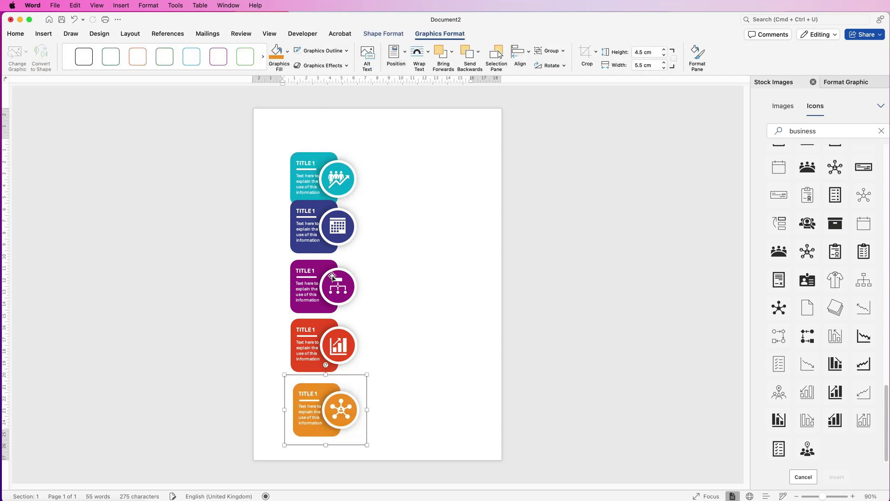
pyautogui.moveTo(313, 180); pyautogui.dragTo(312, 154)
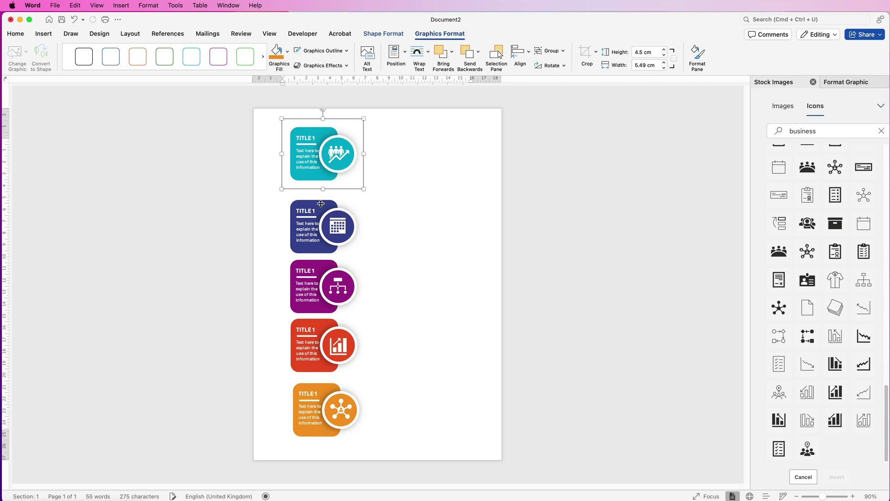
pyautogui.moveTo(311, 411); pyautogui.dragTo(310, 412)
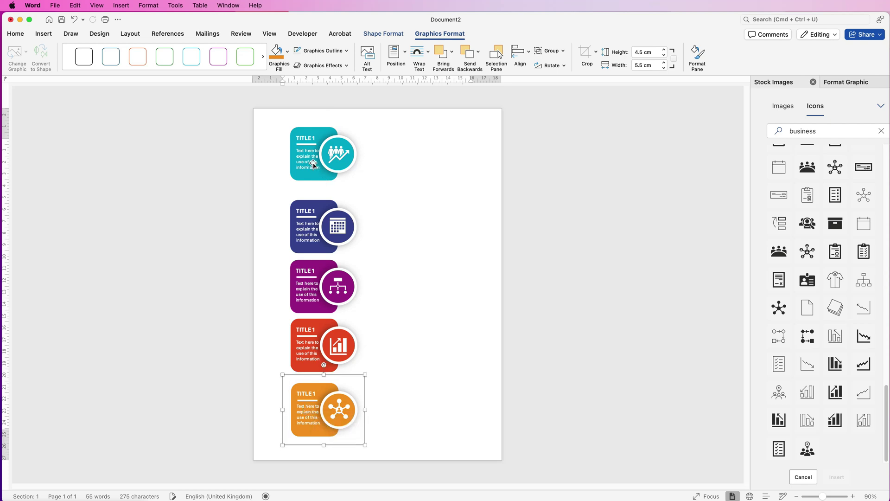
# Step: Select all five cards, distribute them vertically and align them to the left of the selected objects
pyautogui.keyDown('shift'); pyautogui.click(310, 356); pyautogui.keyUp('shift')
pyautogui.keyDown('shift'); pyautogui.click(308, 282); pyautogui.keyUp('shift')
pyautogui.keyDown('shift'); pyautogui.click(310, 227); pyautogui.keyUp('shift')
pyautogui.keyDown('shift'); pyautogui.click(310, 162); pyautogui.keyUp('shift')
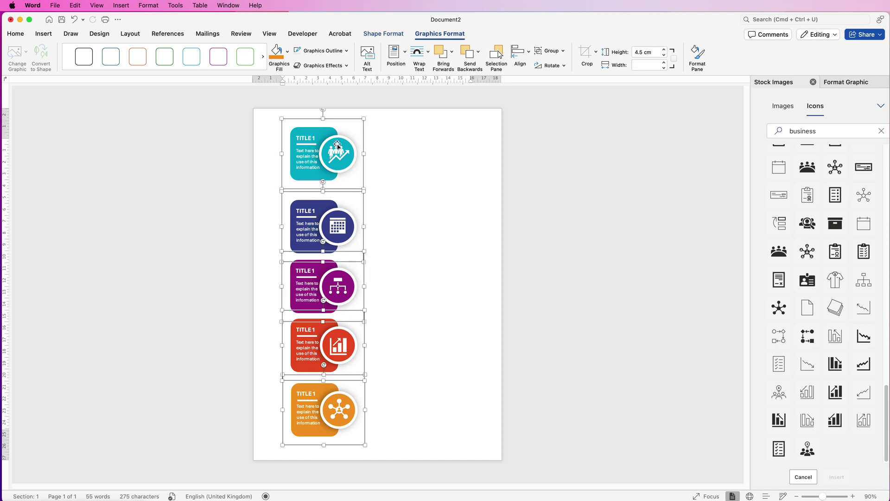
pyautogui.click(528, 55)
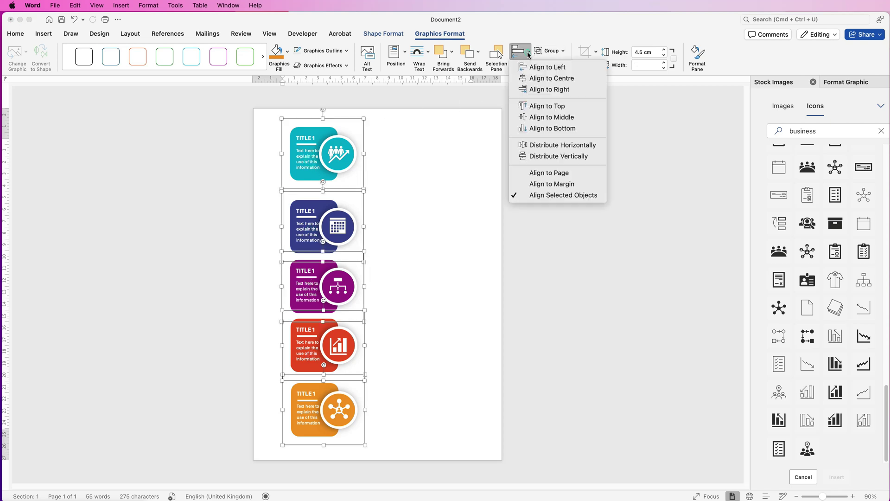
pyautogui.click(537, 156)
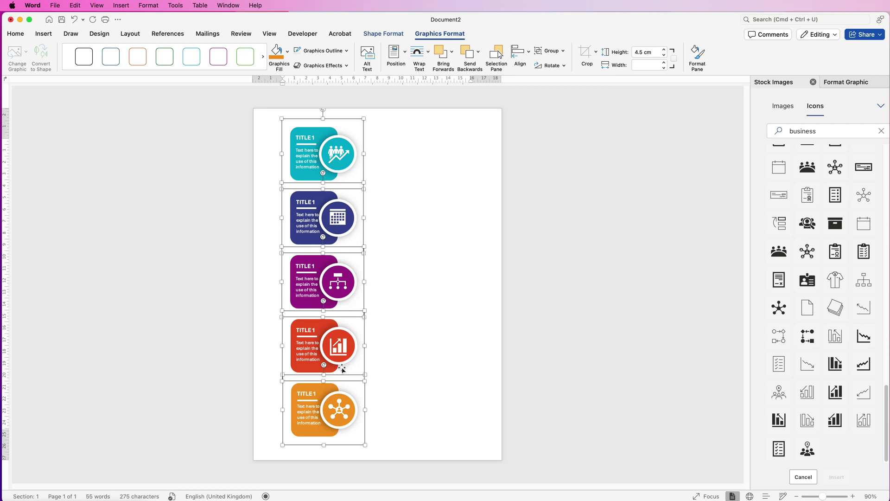
pyautogui.click(529, 52)
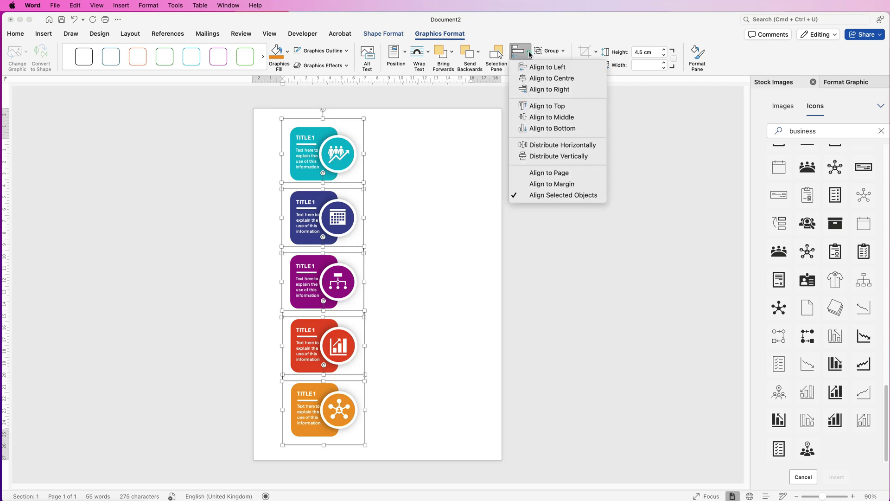
pyautogui.click(535, 68)
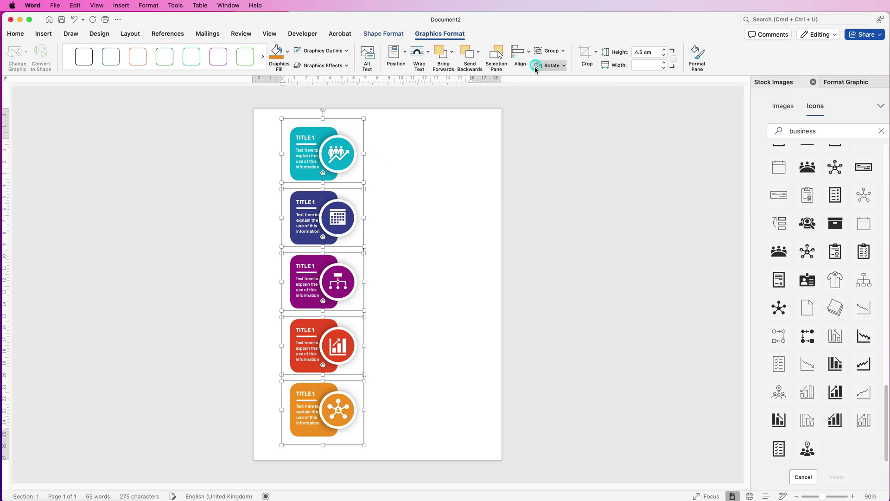
# Step: Group the five cards into a single object and align it to the middle relative to the margins
pyautogui.click(552, 51)
pyautogui.click(560, 65)
pyautogui.click(529, 52)
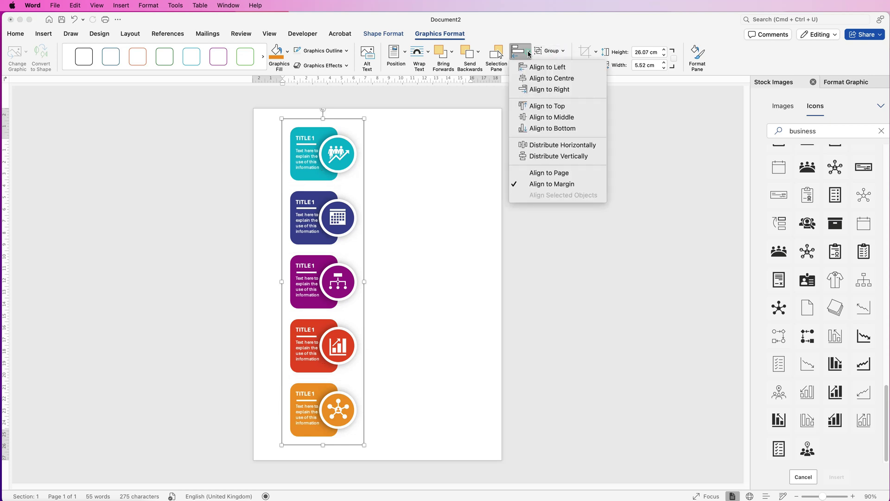
pyautogui.click(533, 117)
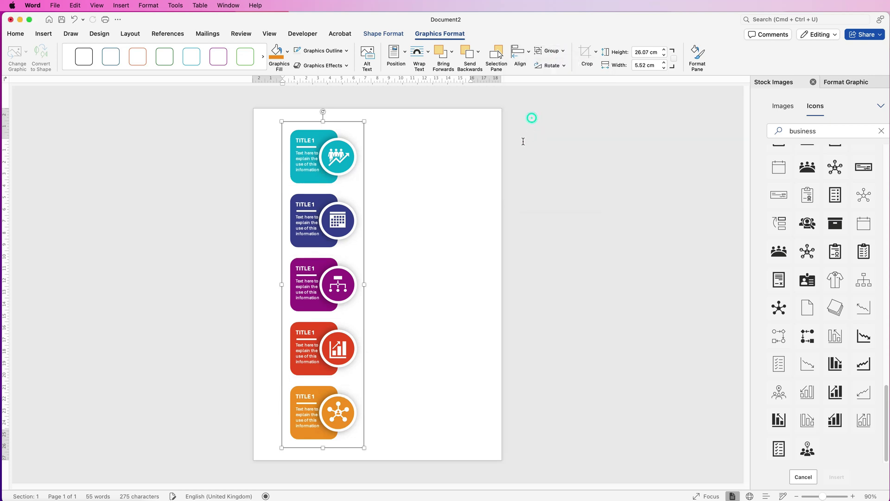
pyautogui.click(432, 249)
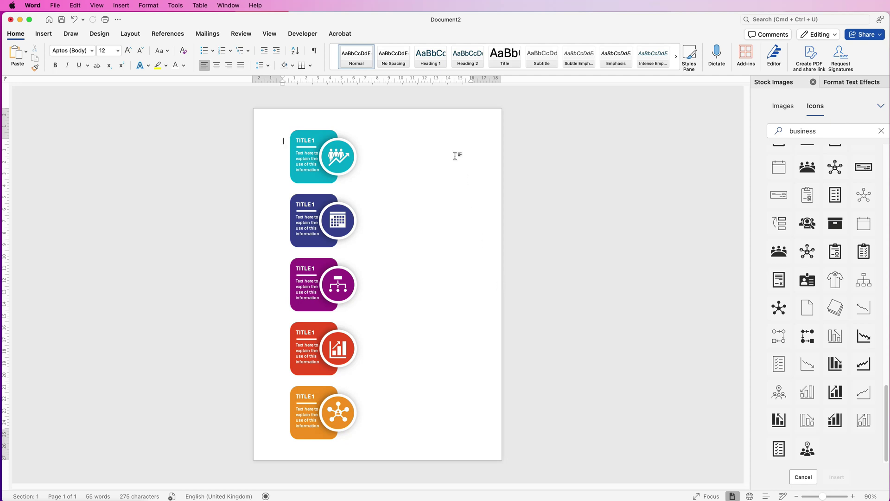
# Step: In the page header, draw a horizontal guide line about 21.16 cm long across the page and align it to the middle
pyautogui.doubleClick(435, 120)
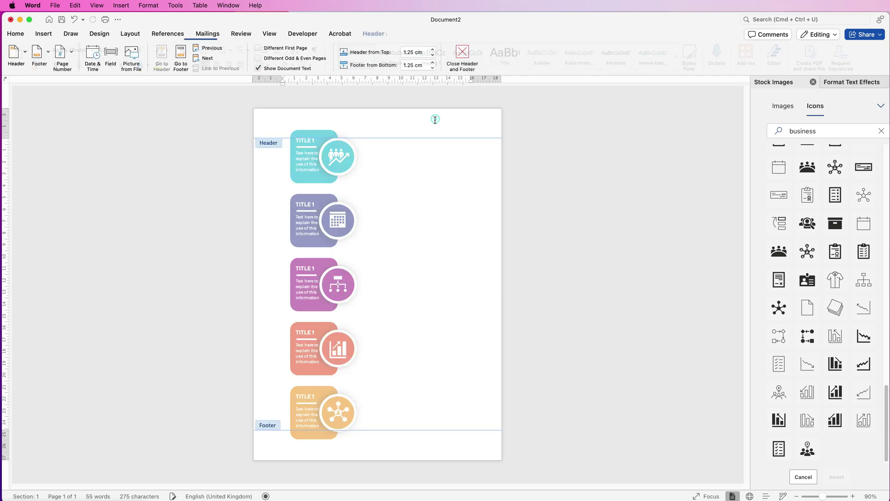
pyautogui.click(15, 33)
pyautogui.click(44, 33)
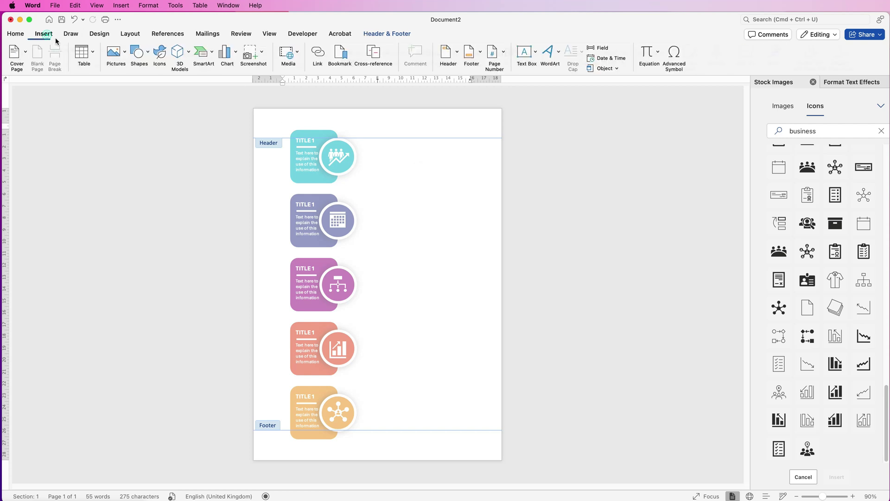
pyautogui.click(149, 54)
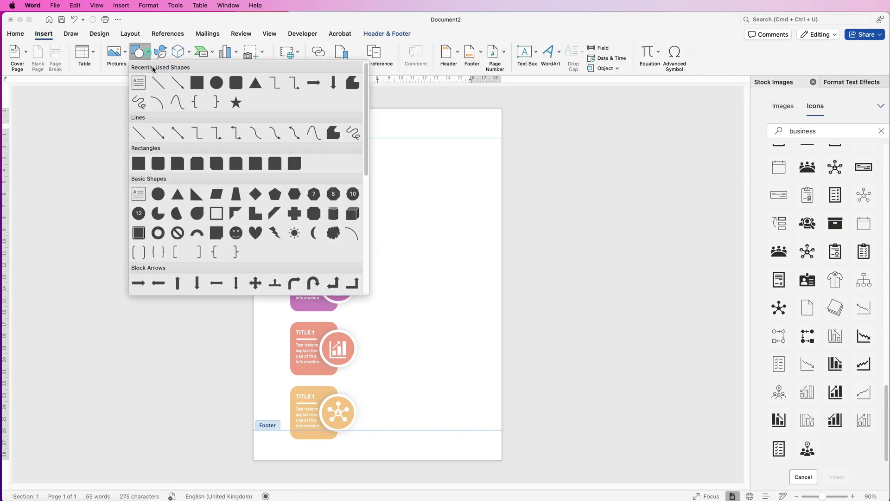
pyautogui.click(139, 133)
pyautogui.moveTo(263, 266); pyautogui.dragTo(514, 267)
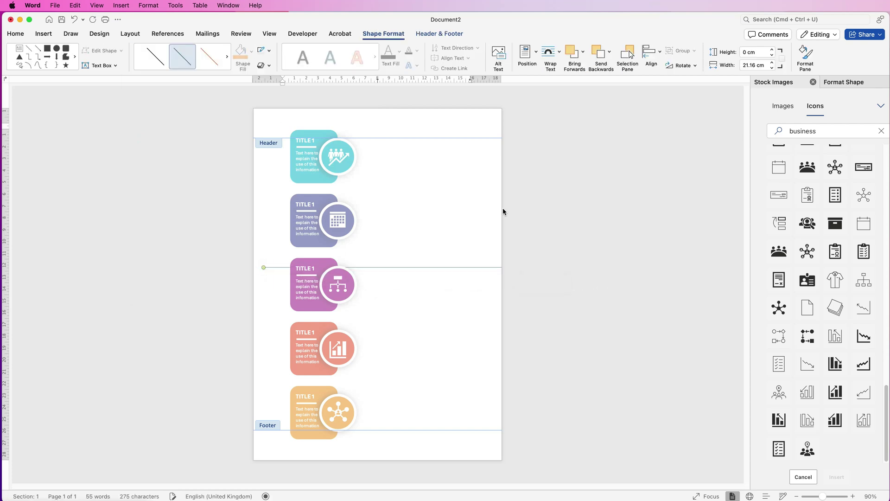
pyautogui.click(658, 51)
pyautogui.click(669, 140)
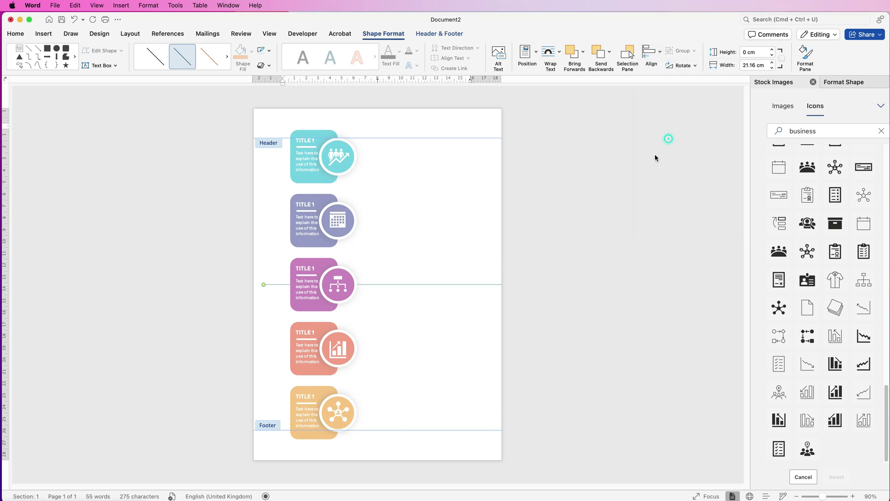
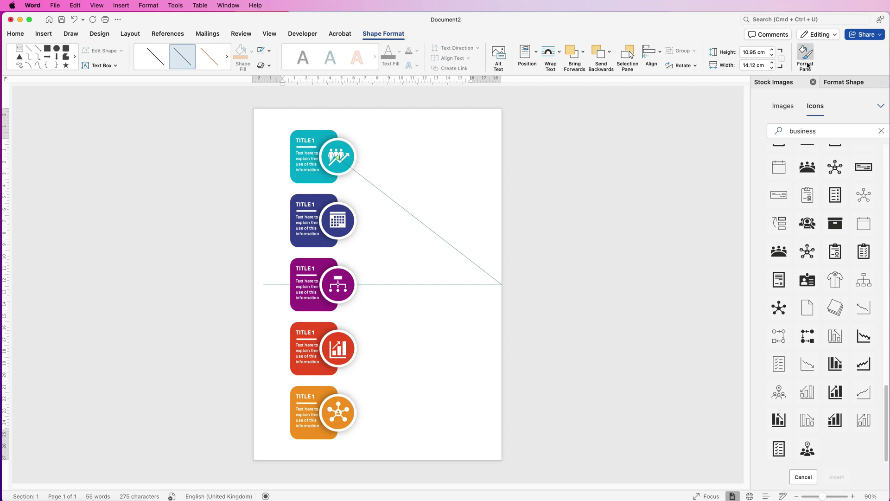
# Step: Format the diagonal line from the teal card as a 3 pt line in a medium grey theme colour
pyautogui.click(833, 84)
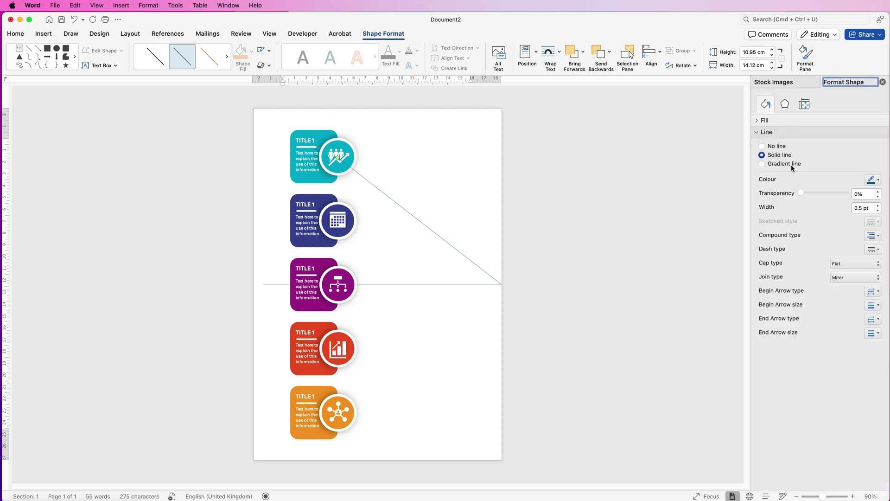
pyautogui.click(877, 180)
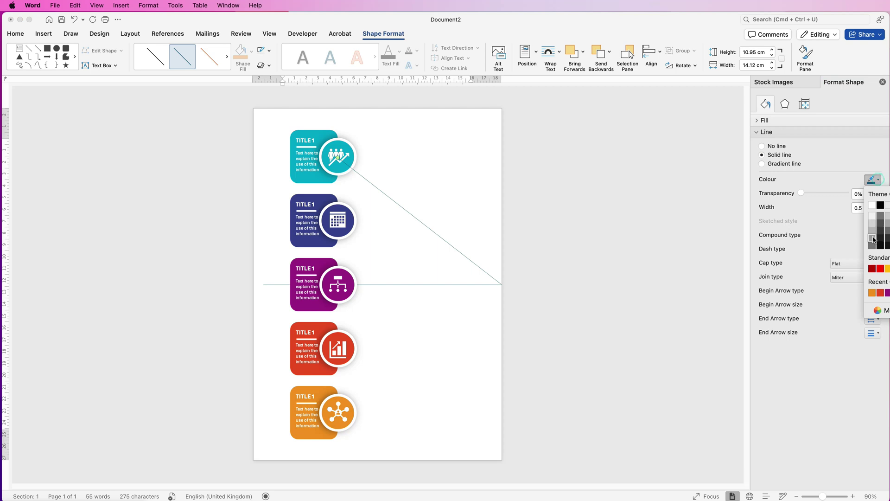
pyautogui.click(872, 238)
pyautogui.click(878, 179)
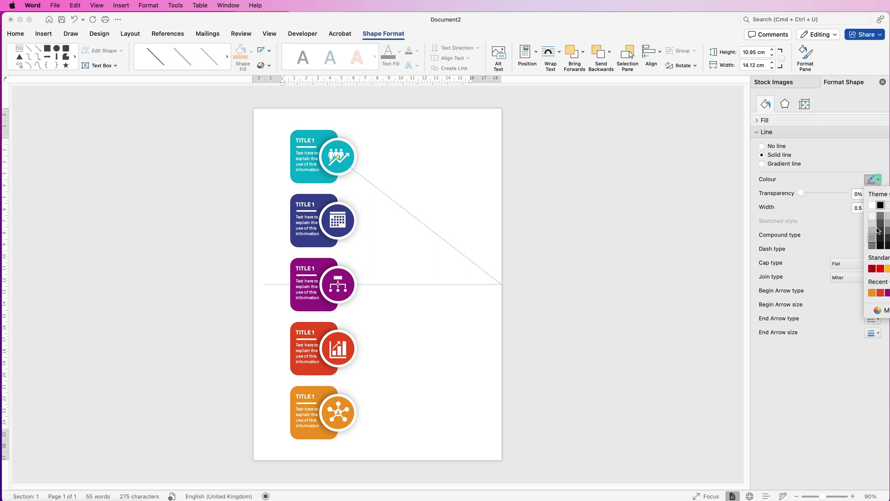
pyautogui.click(872, 247)
pyautogui.click(869, 208)
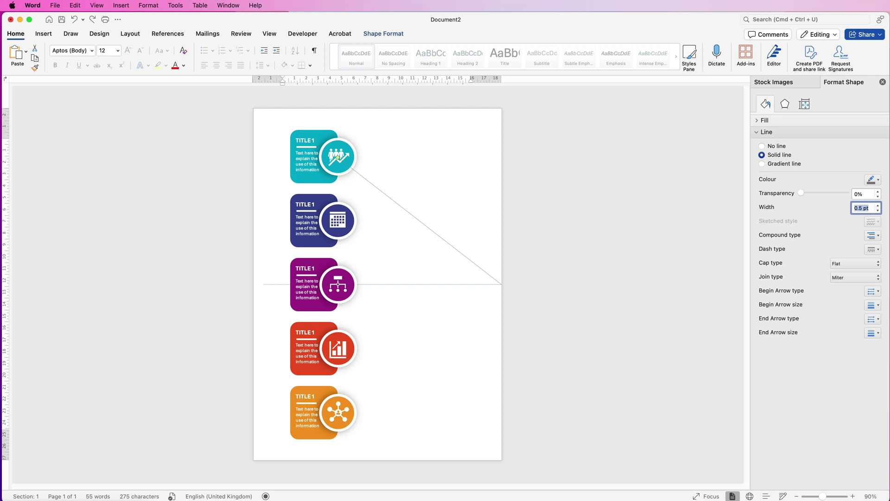
pyautogui.write('3')
pyautogui.press('Return')
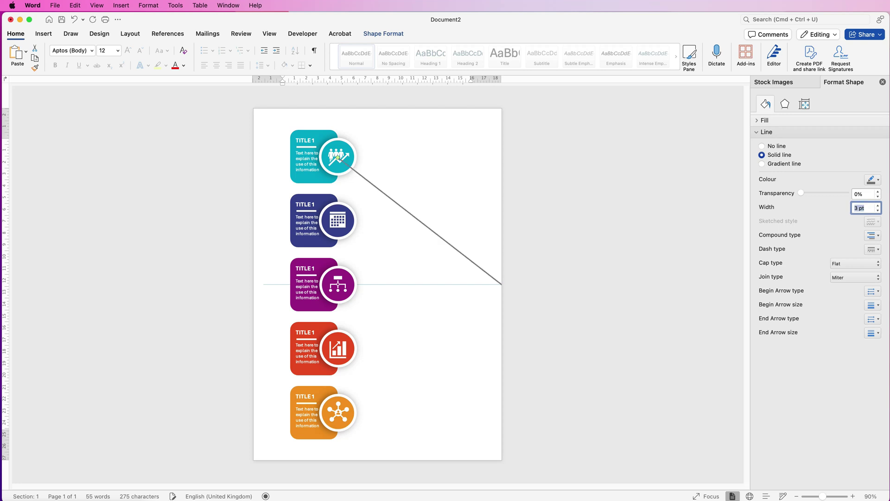
pyautogui.click(872, 180)
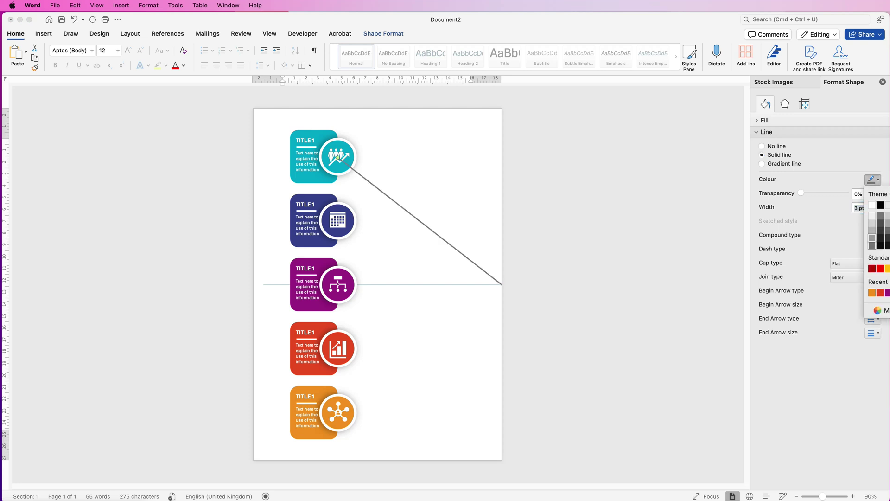
pyautogui.click(872, 238)
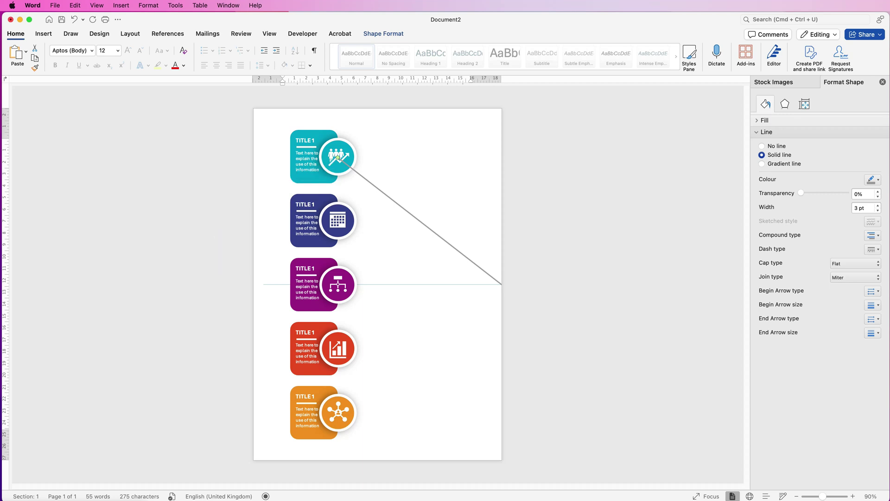
# Step: Duplicate the grey diagonal line down the page and delete the extra lowest copy, keeping one line per card
pyautogui.moveTo(411, 213); pyautogui.dragTo(399, 364)
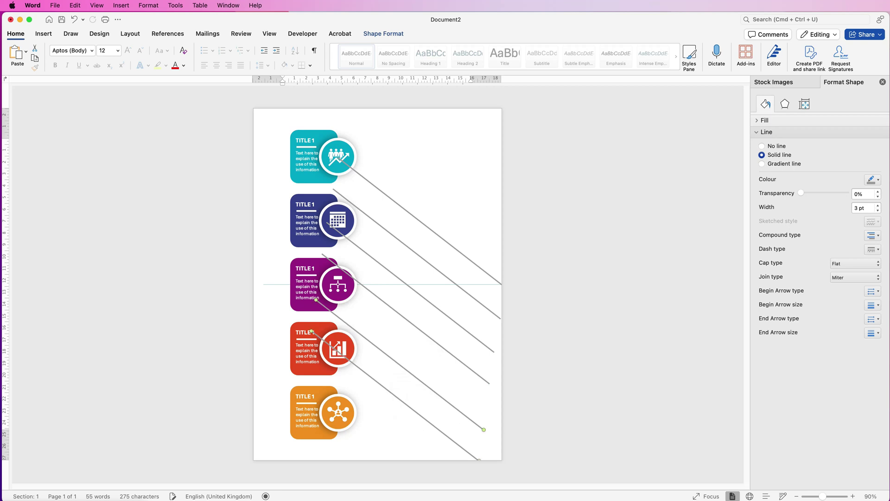
pyautogui.click(400, 399)
pyautogui.press('Delete')
# Step: Reposition the lowest line's ends to run from the centre of the orange card's circle to the guide line's end at the page edge
pyautogui.click(401, 367)
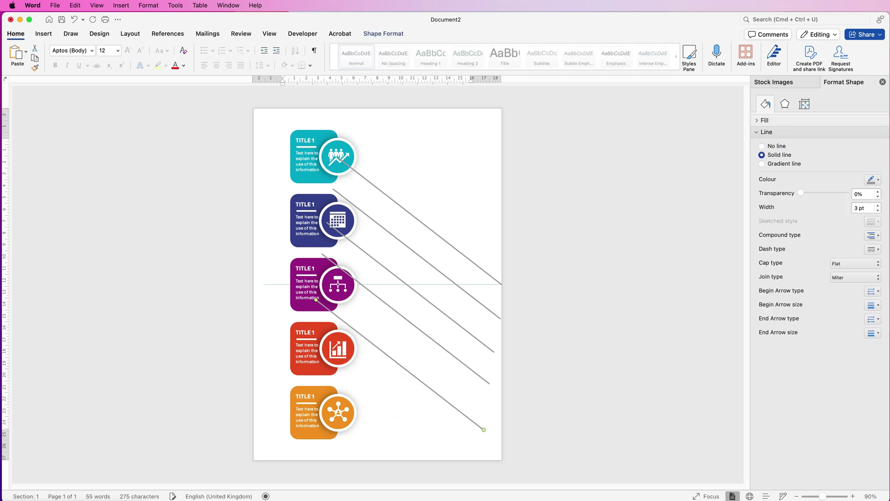
pyautogui.moveTo(316, 300); pyautogui.dragTo(338, 410)
pyautogui.moveTo(483, 429); pyautogui.dragTo(501, 284)
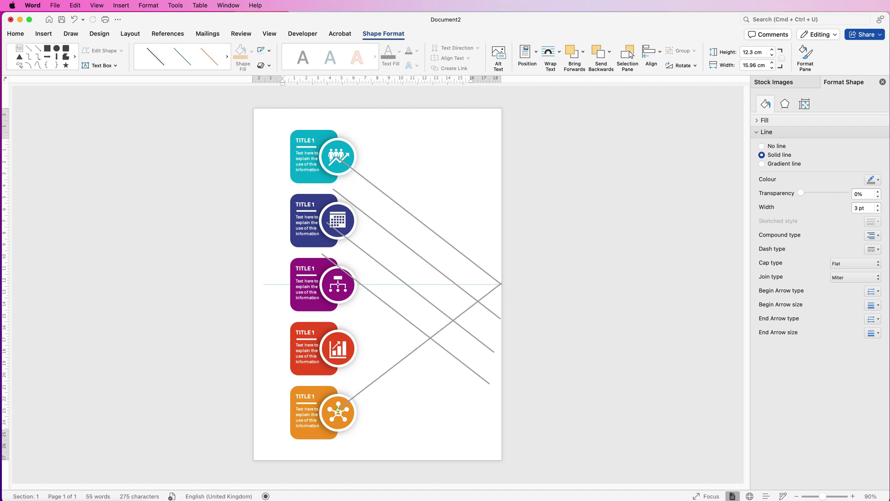
pyautogui.moveTo(338, 409); pyautogui.dragTo(339, 412)
pyautogui.moveTo(479, 286); pyautogui.dragTo(501, 284)
# Step: Connect the dark blue and red cards' circle centres to the shared convergence point by repositioning two of the copied lines' ends
pyautogui.moveTo(333, 189); pyautogui.dragTo(340, 221)
pyautogui.moveTo(477, 328); pyautogui.dragTo(501, 284)
pyautogui.moveTo(405, 318); pyautogui.dragTo(370, 375)
pyautogui.moveTo(286, 310); pyautogui.dragTo(340, 348)
pyautogui.moveTo(454, 440); pyautogui.dragTo(502, 285)
# Step: Run the remaining copied line from the purple card's circle centre to the shared convergence point on the page edge
pyautogui.moveTo(411, 288); pyautogui.dragTo(399, 263)
pyautogui.moveTo(316, 199); pyautogui.dragTo(339, 285)
pyautogui.moveTo(483, 327); pyautogui.dragTo(501, 285)
pyautogui.click(282, 140)
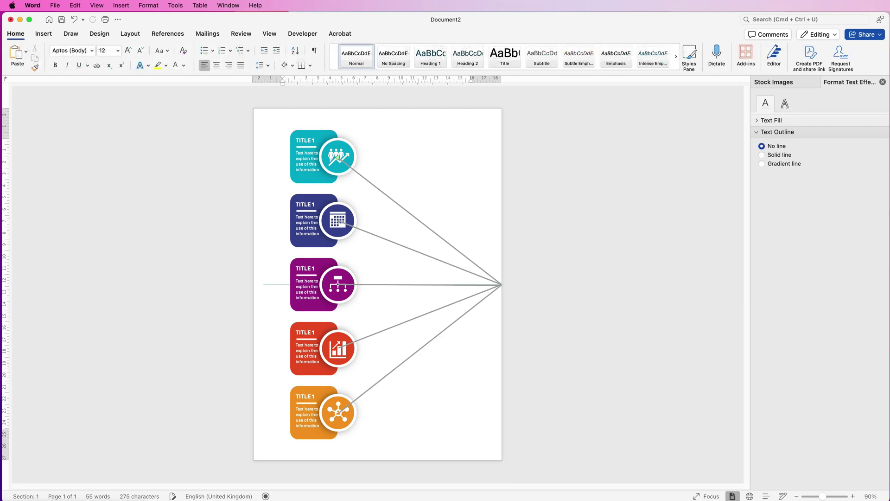
# Step: Select all five grey connector lines and send them to the back, behind the cards
pyautogui.click(418, 220)
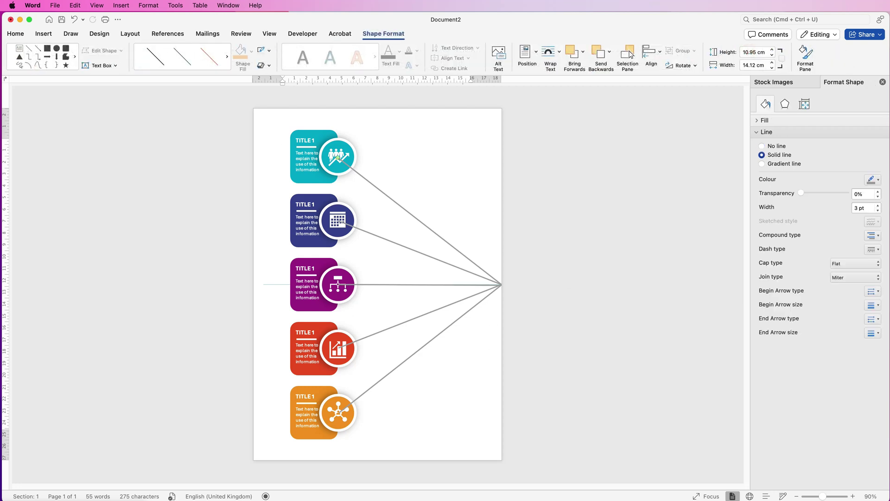
pyautogui.keyDown('shift'); pyautogui.click(417, 251); pyautogui.keyUp('shift')
pyautogui.click(609, 52)
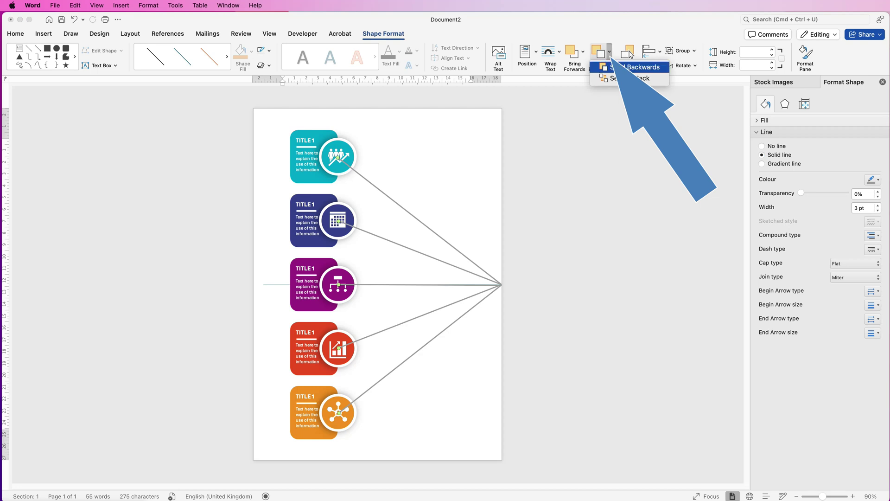
pyautogui.click(629, 78)
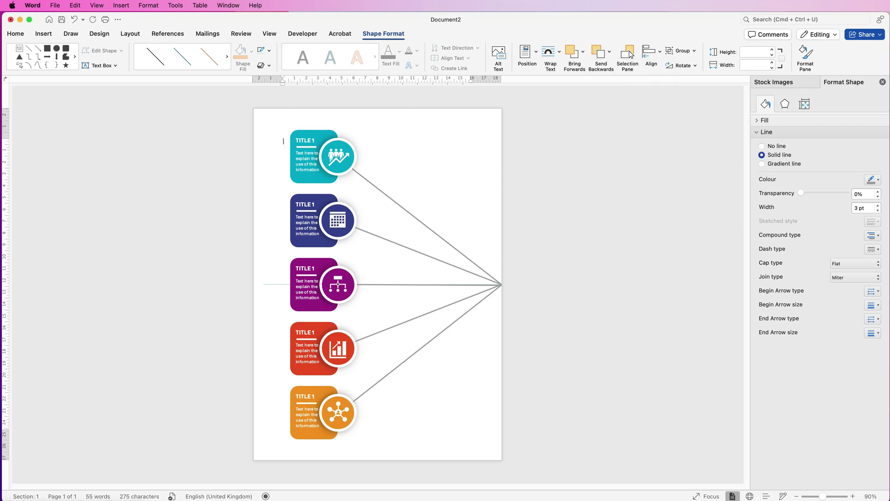
pyautogui.press('Escape')
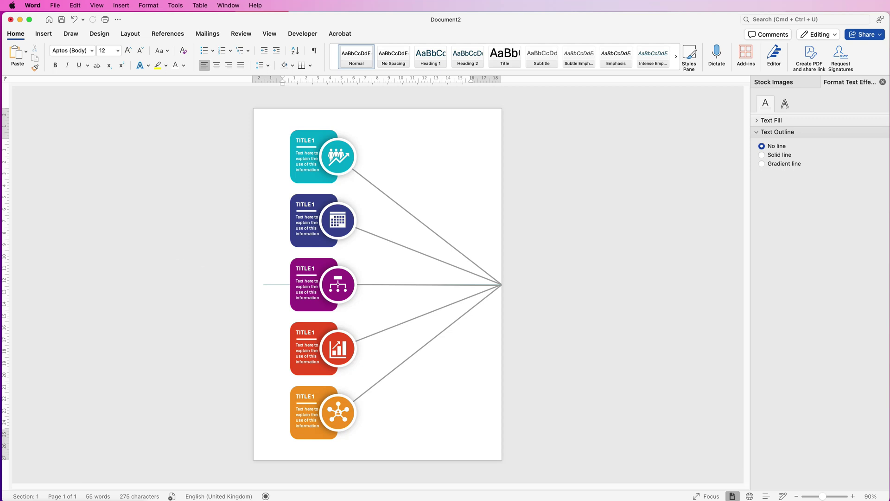
# Step: Delete the horizontal guide line from the page header and return to the document body
pyautogui.doubleClick(377, 122)
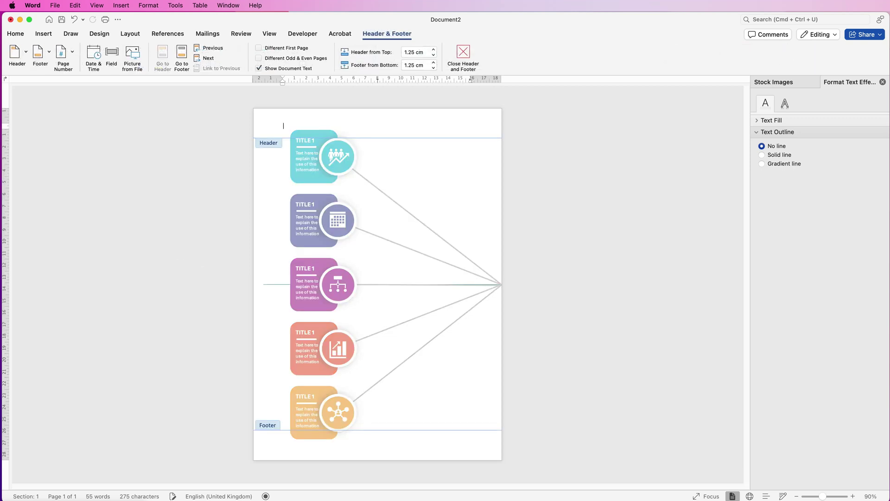
pyautogui.click(276, 284)
pyautogui.press('Delete')
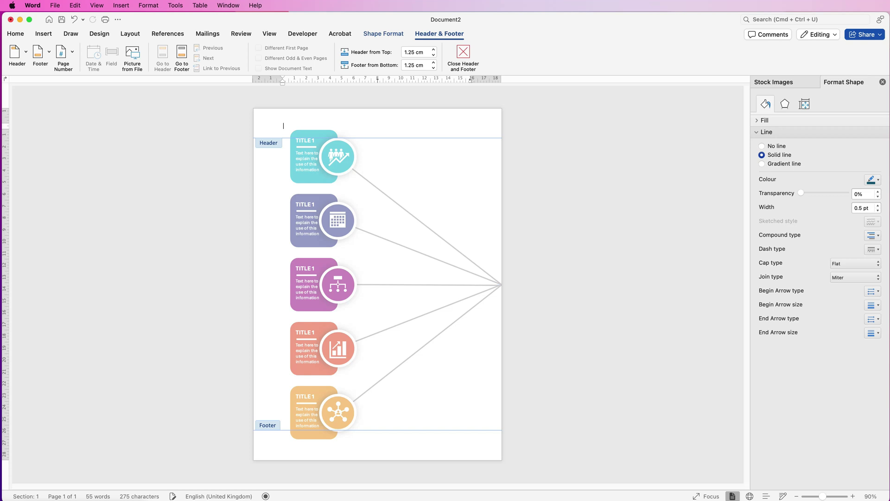
pyautogui.press('Escape')
pyautogui.doubleClick(408, 194)
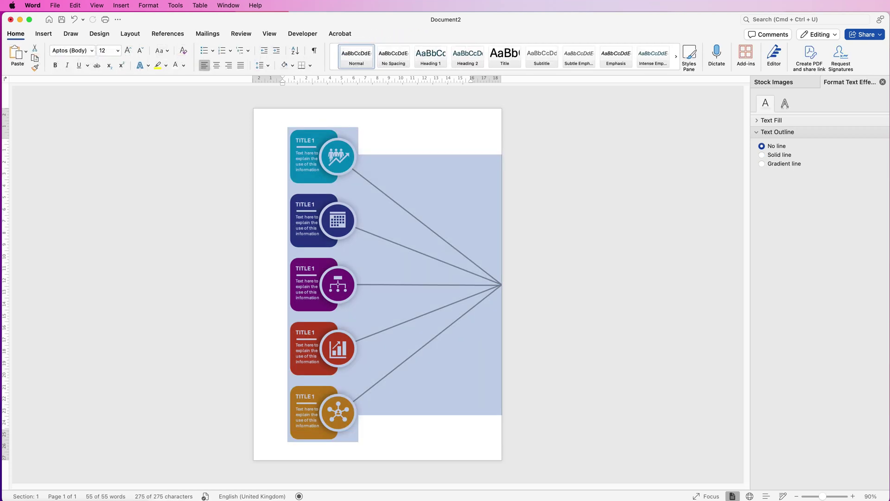
pyautogui.click(283, 141)
# Step: Choose the Oval shape for insertion into the document body
pyautogui.click(44, 33)
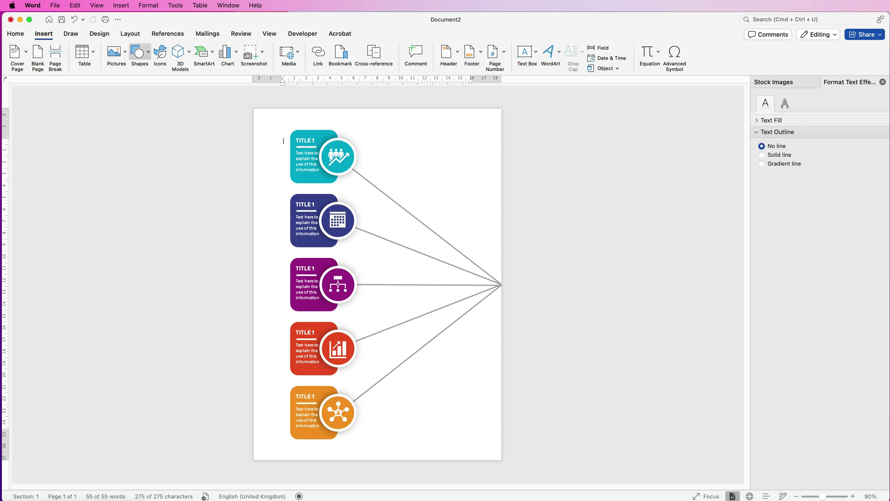
pyautogui.click(138, 52)
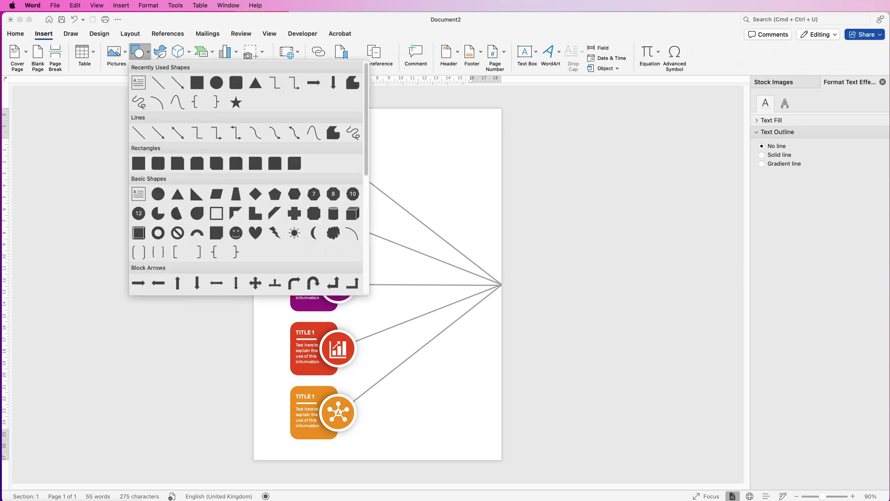
pyautogui.click(216, 82)
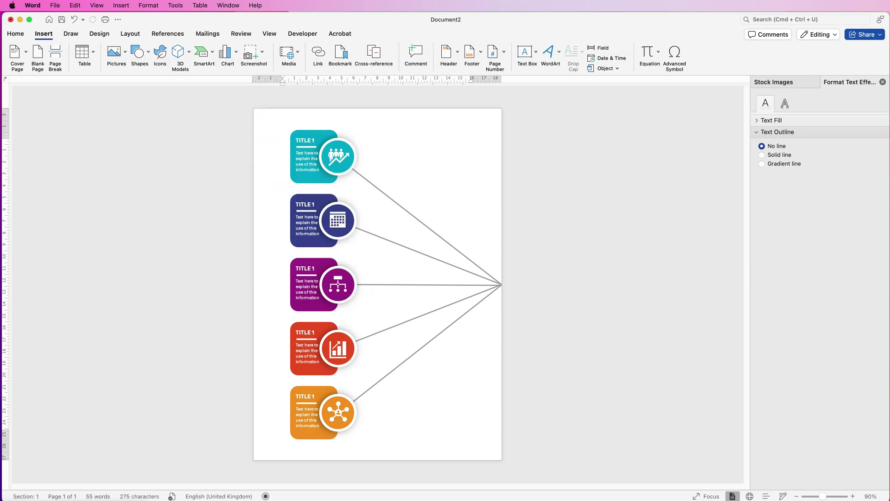